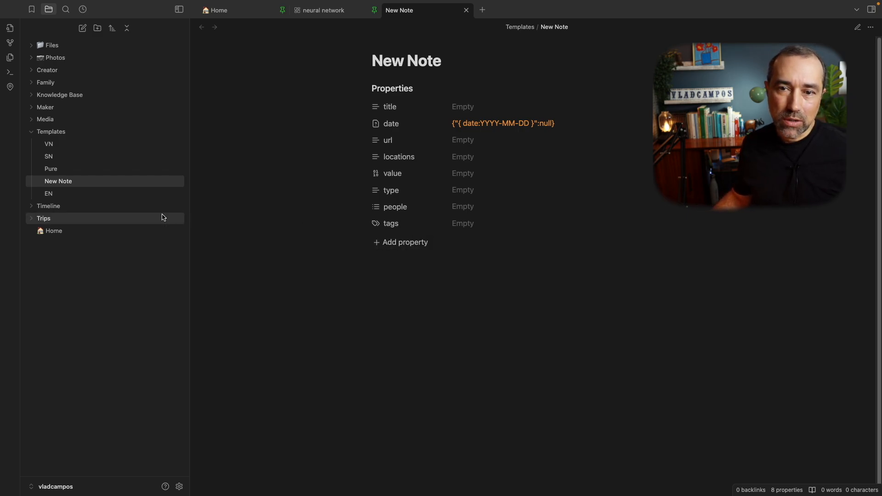
Step: Create a new note inside the Timeline folder
right_click(101, 208)
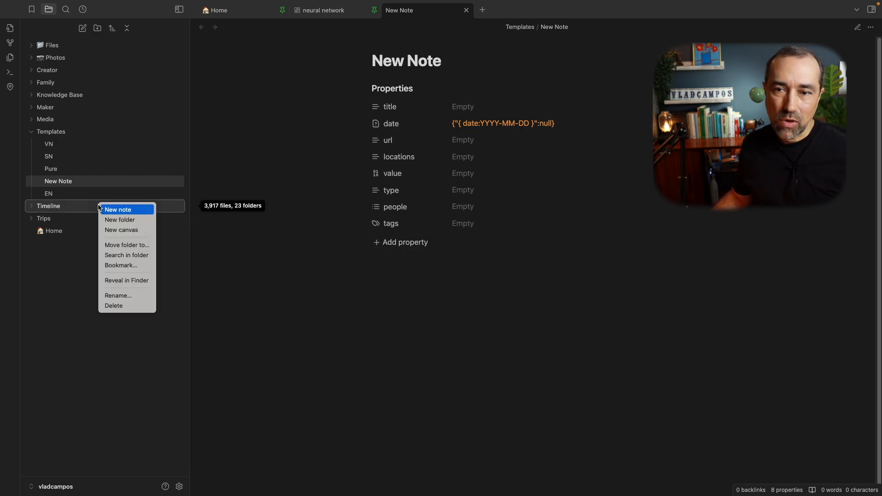
click(116, 210)
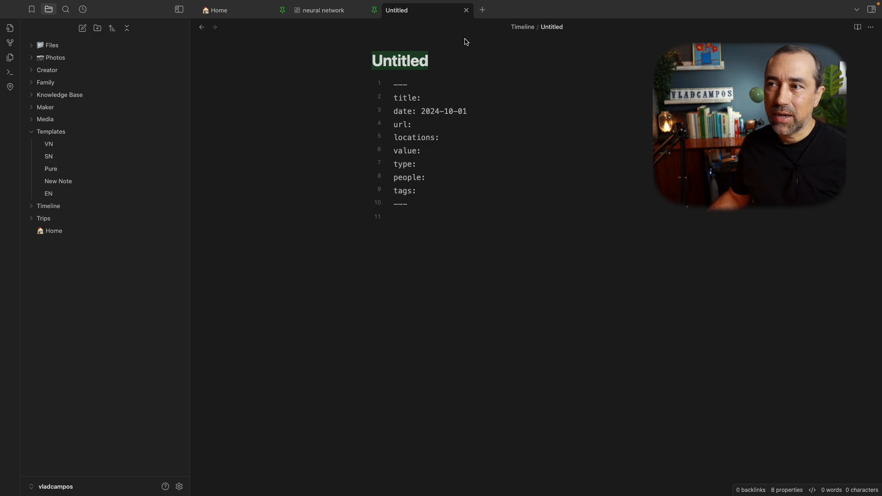
Step: Examine the date placeholder in the source of the New Note template in a separate tab, and return to the untitled note in reading view
click(482, 9)
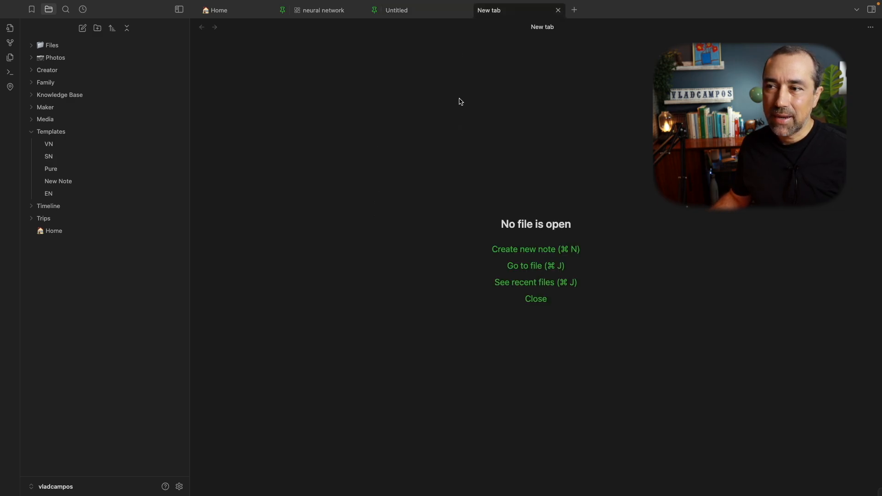
click(103, 182)
click(858, 26)
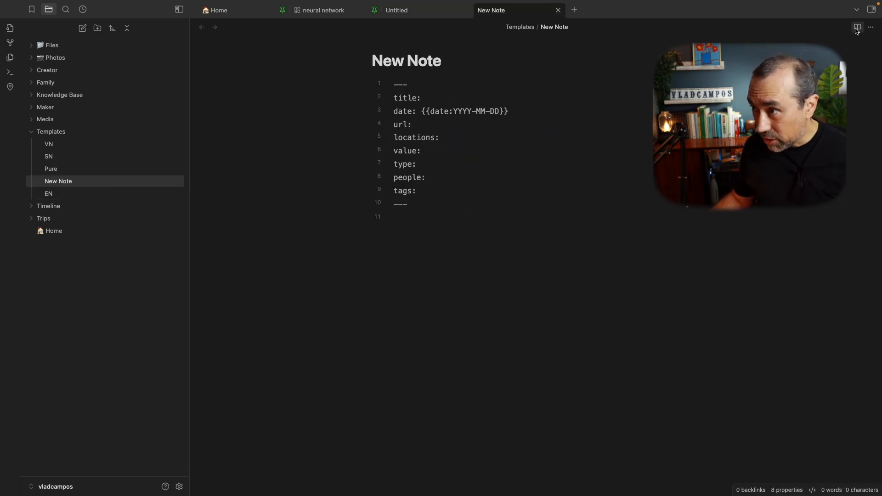
drag(425, 112, 522, 112)
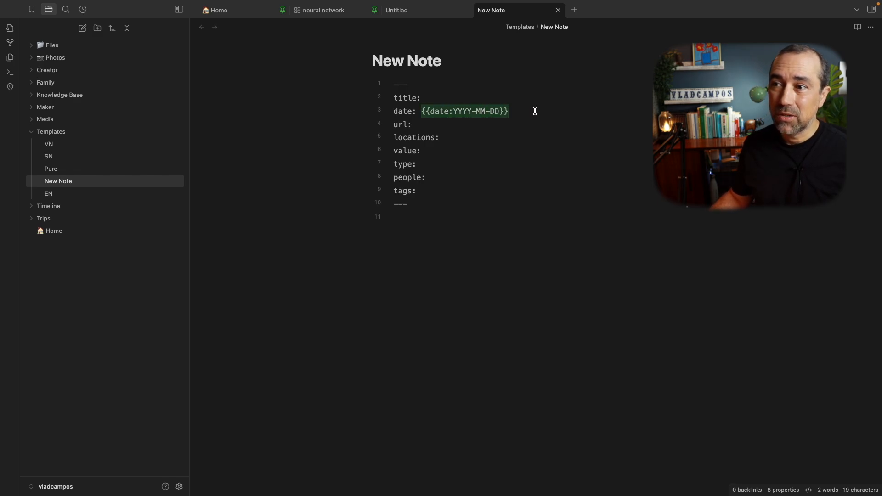
click(433, 13)
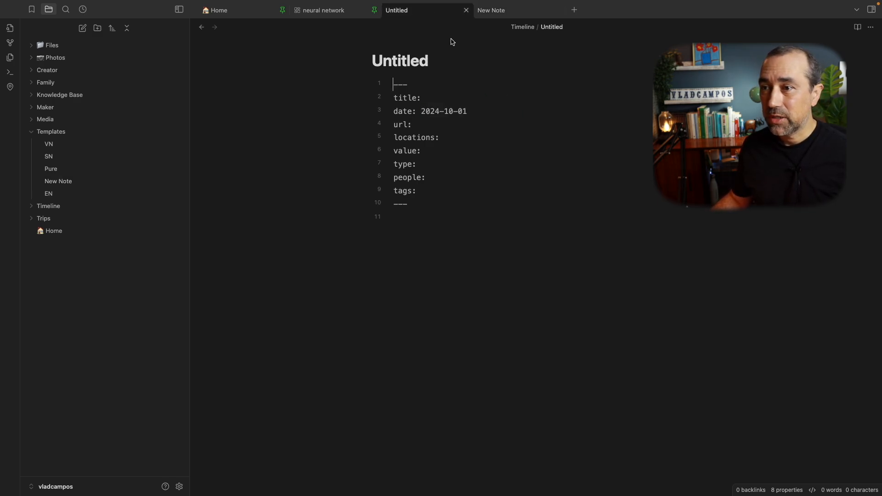
click(858, 28)
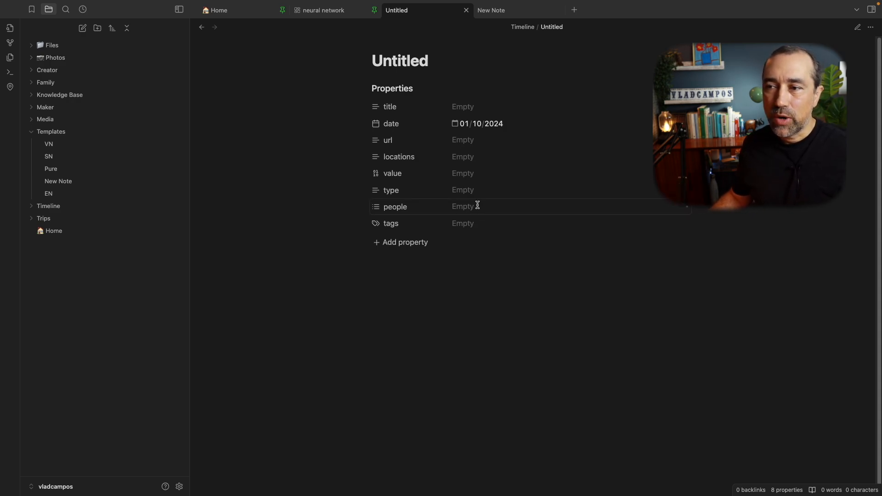
Step: Try the number 10.30 in the untitled note's value property and clear the property again
click(465, 177)
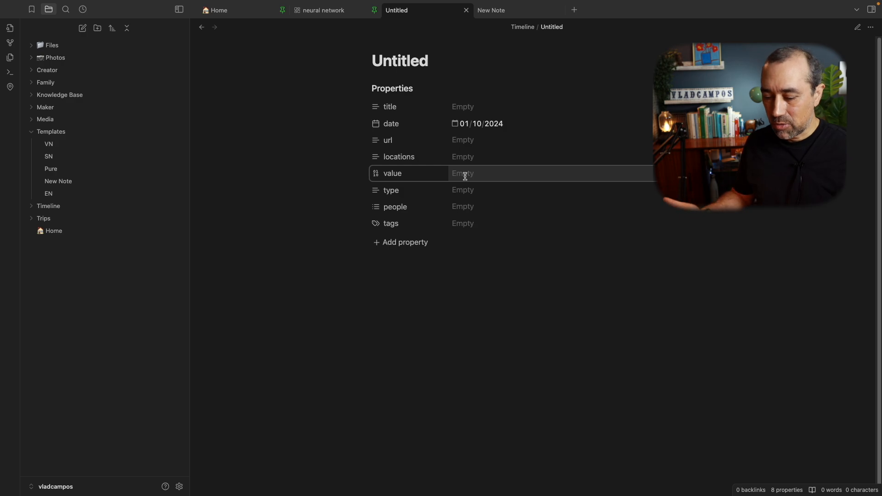
text(10.30)
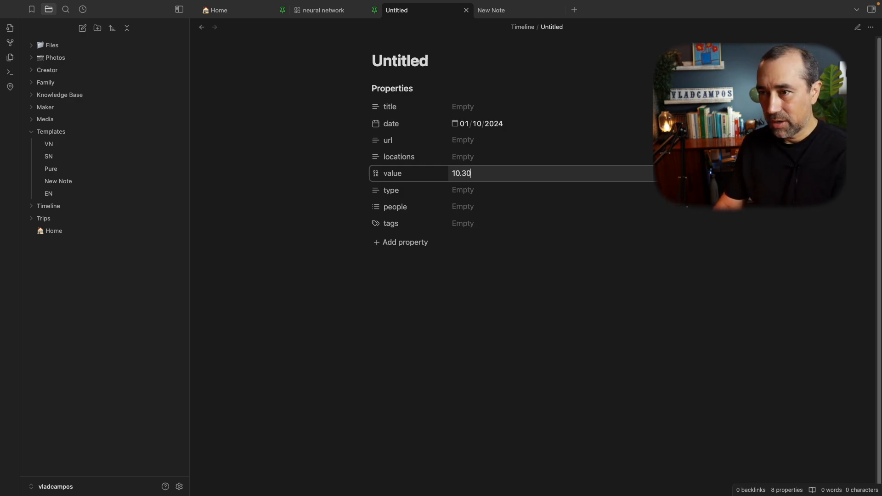
click(548, 284)
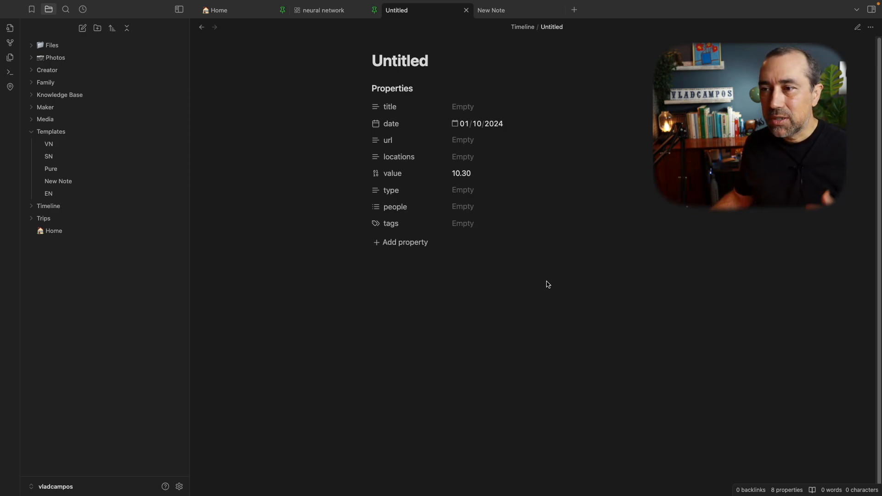
click(484, 175)
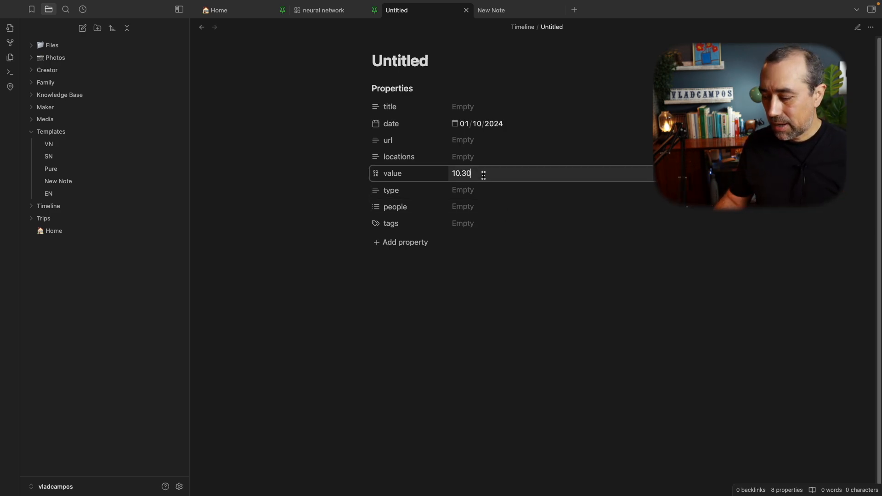
key(BackSpace)
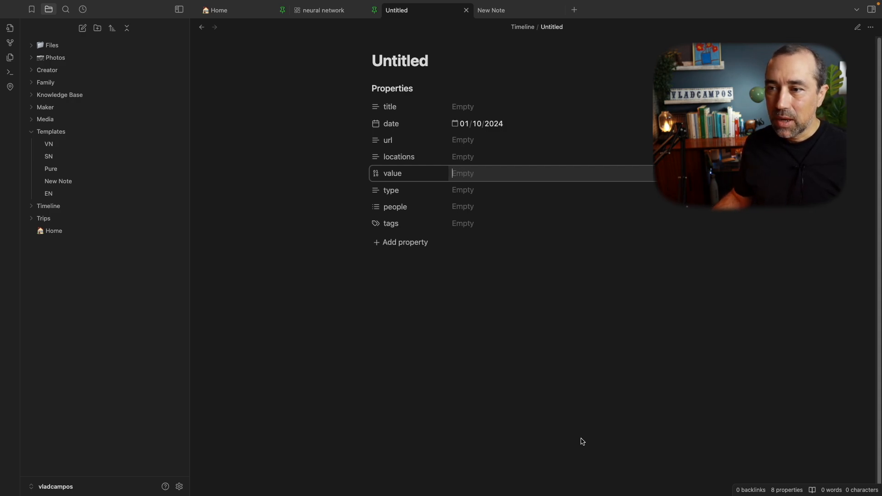
click(583, 442)
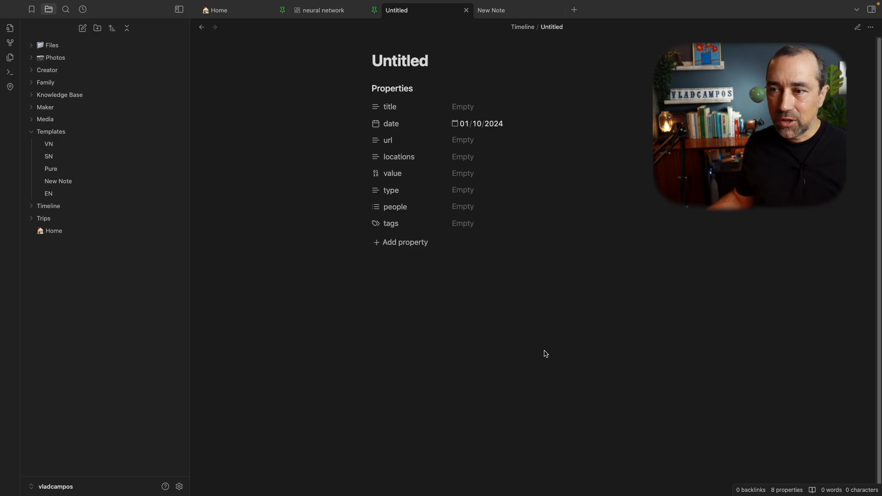
Step: Examine the suggested entries for the untitled note's type and people properties without choosing any
click(468, 191)
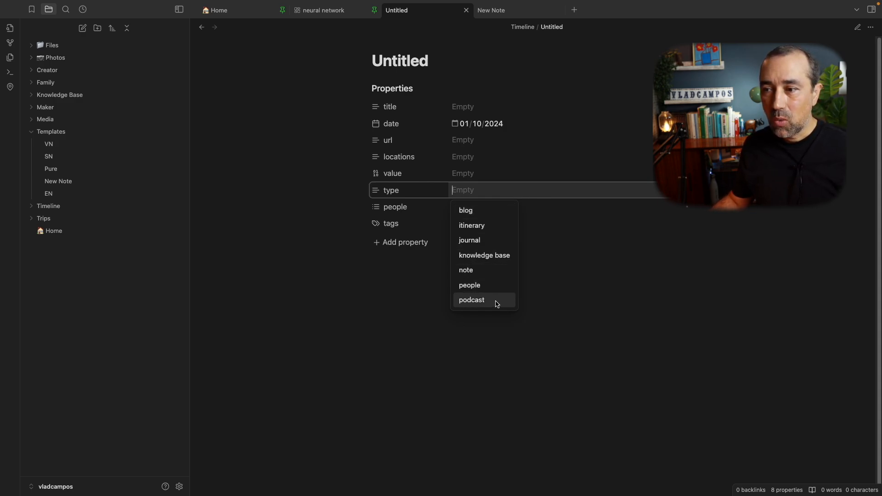
click(555, 271)
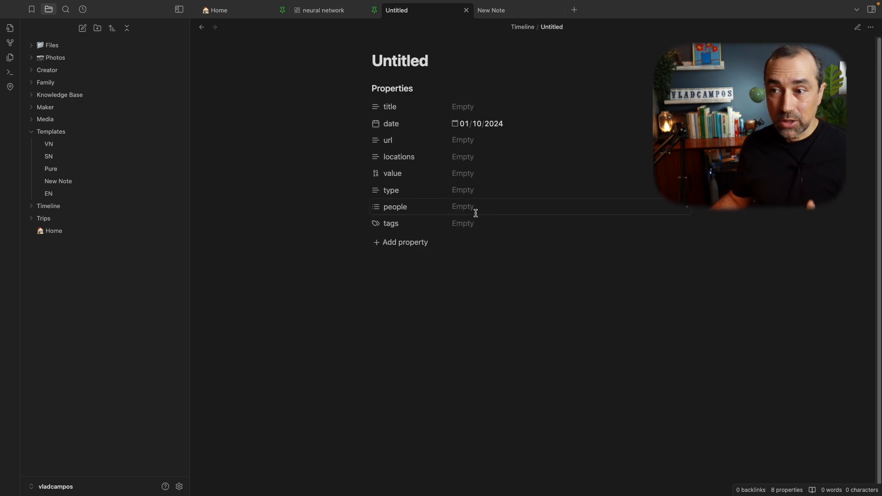
click(465, 202)
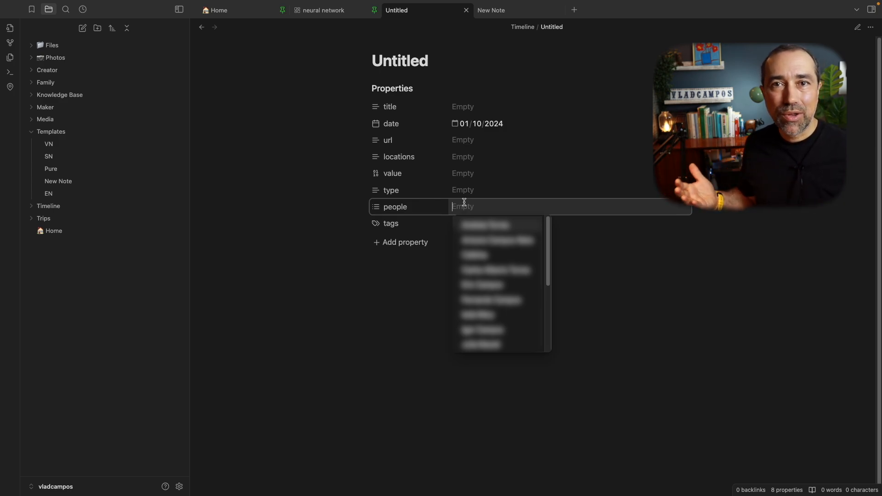
click(430, 274)
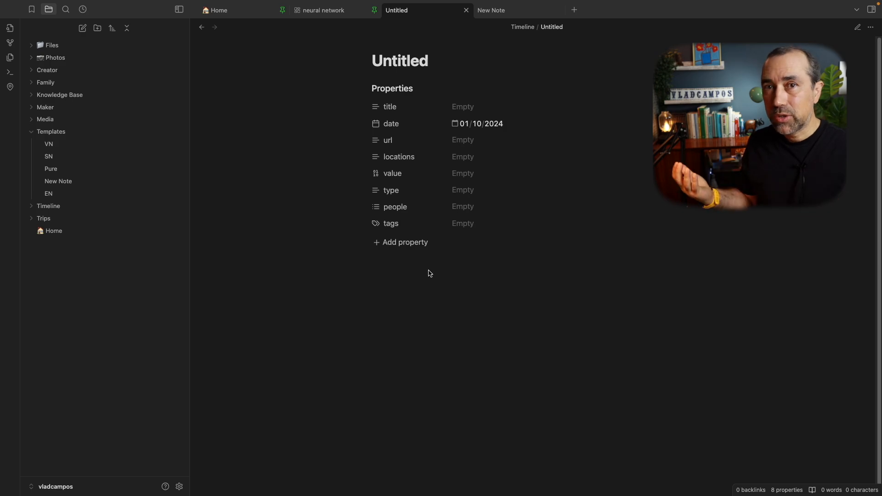
Step: Add the tag Obsidian to the untitled note and set its type property to blog
click(463, 227)
click(481, 262)
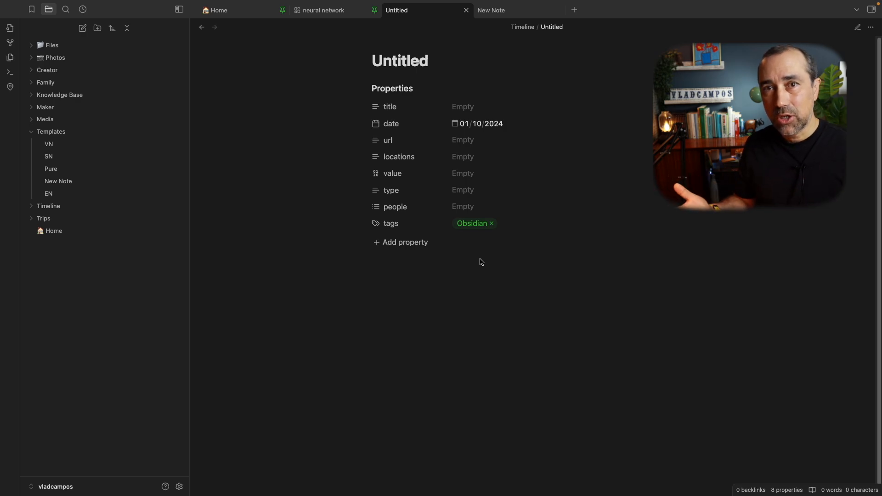
click(469, 190)
click(469, 210)
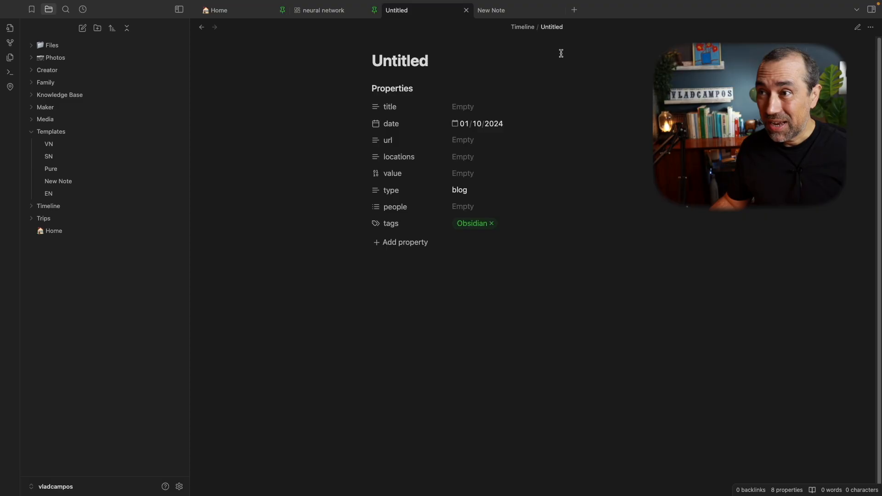
Step: Create another new note in a separate tab and show it in reading view
click(574, 10)
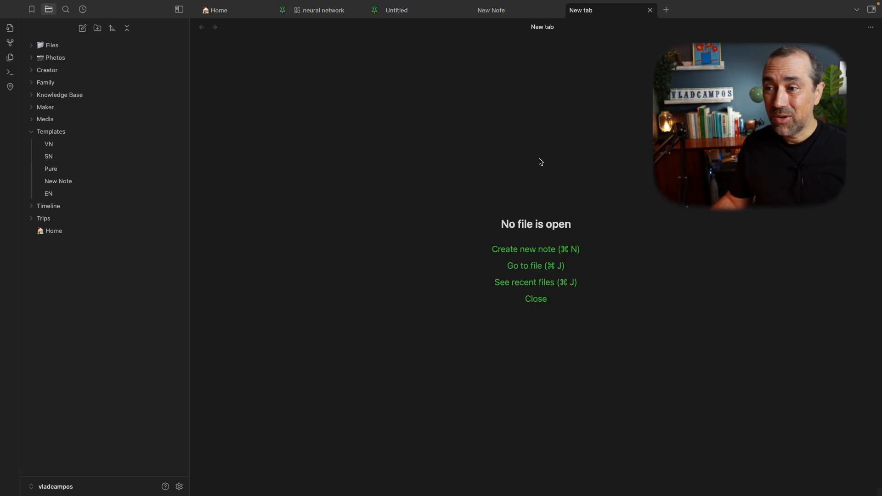
click(543, 249)
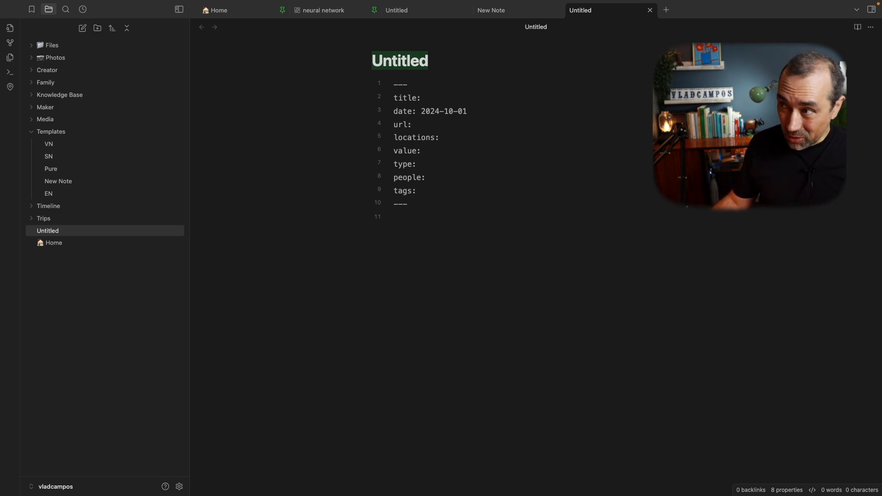
click(857, 26)
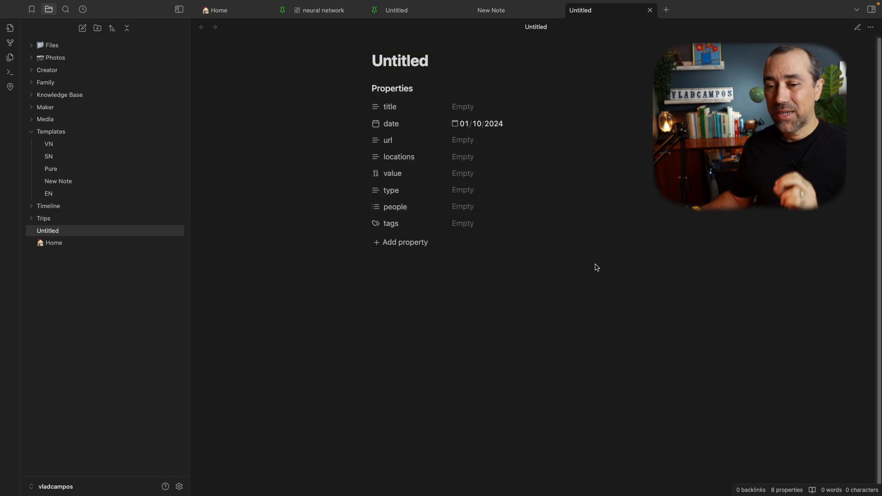
Step: Open the settings of the Auto Template Trigger community plugin
click(180, 487)
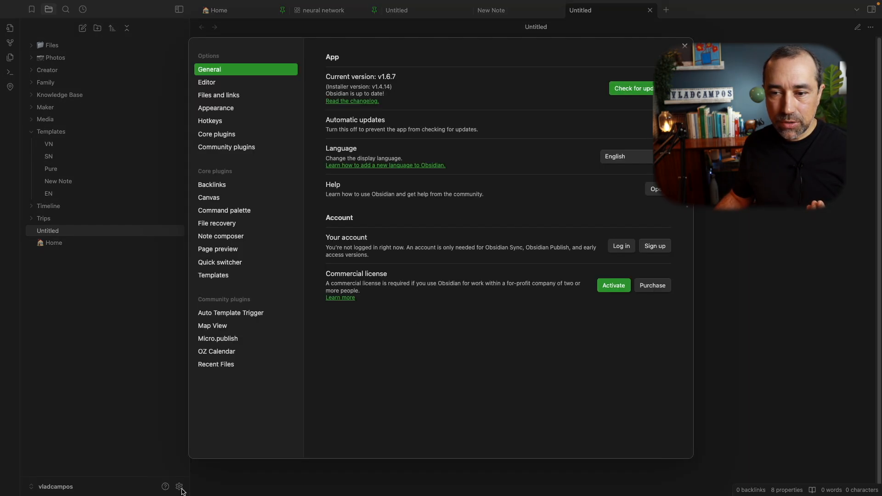
click(273, 317)
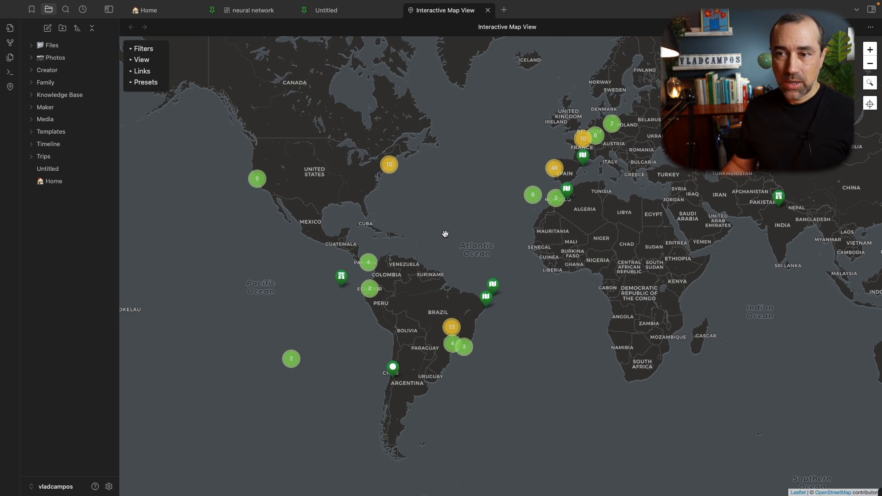
Step: Expand the marker cluster on the west coast of the United States to examine the San Francisco area notes on the map
click(257, 181)
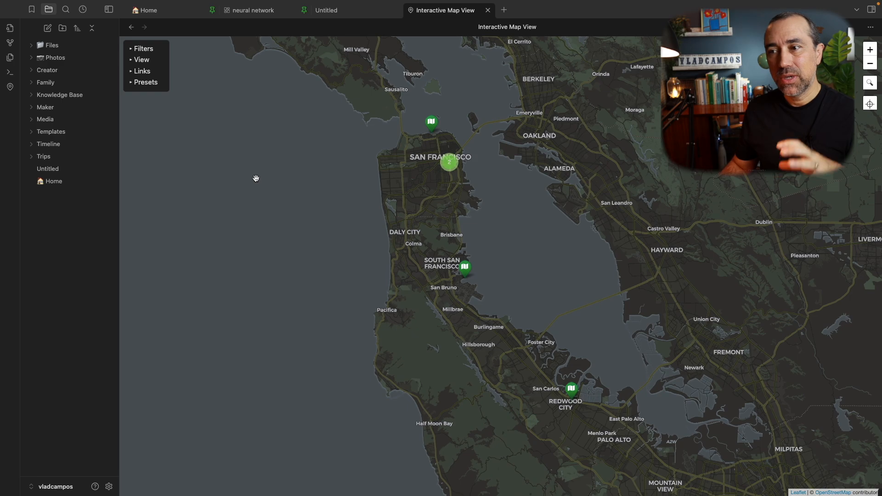
mouse_move(427, 127)
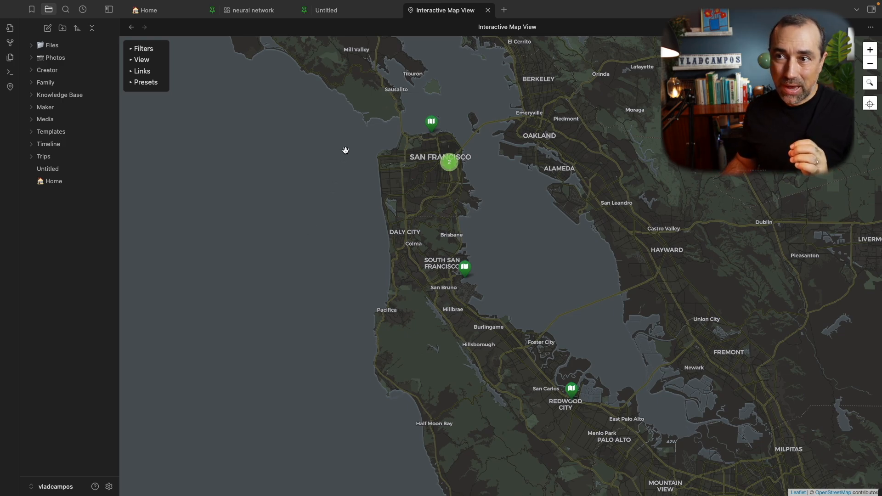
Step: Return to the untitled Timeline note, try its locations property name without the final s, and put the letter back
click(366, 11)
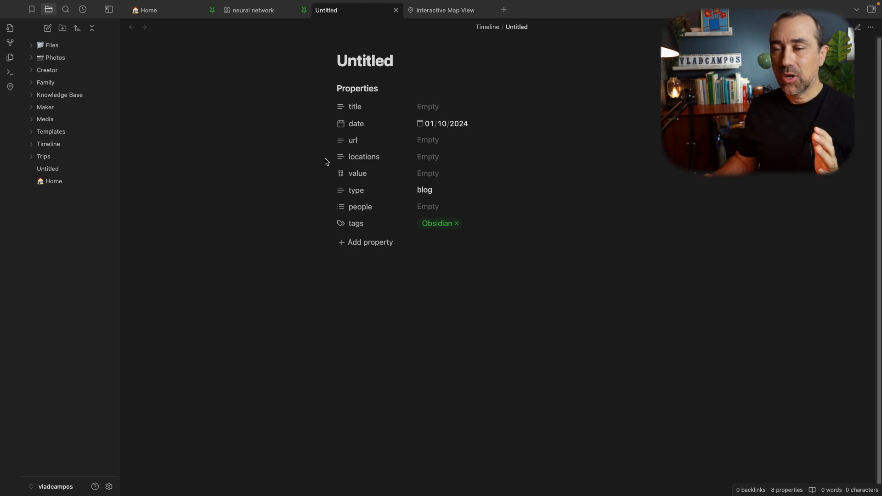
click(384, 159)
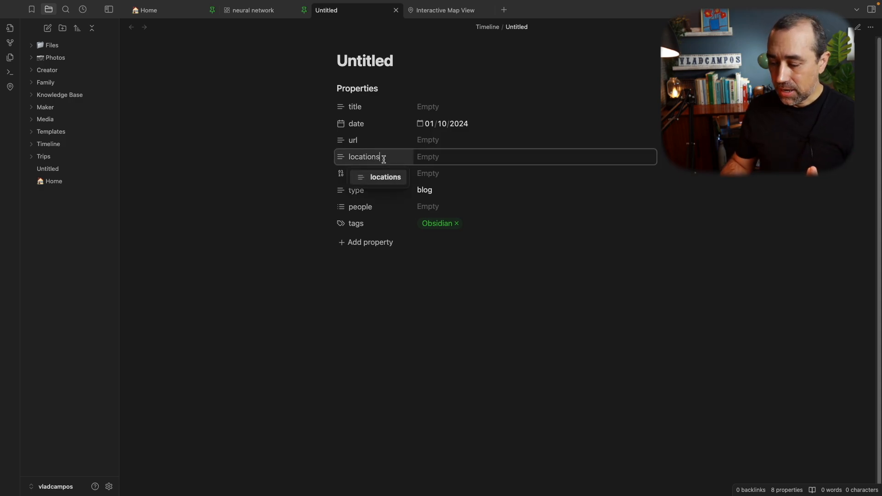
key(BackSpace)
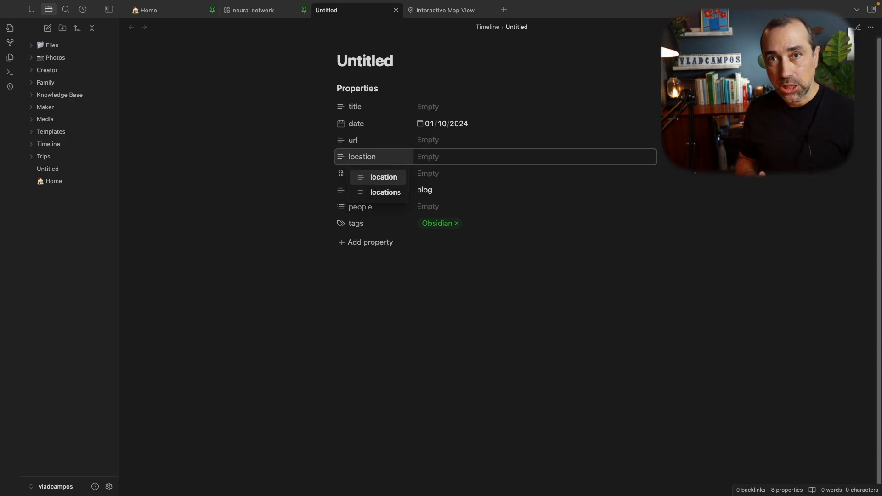
text(s)
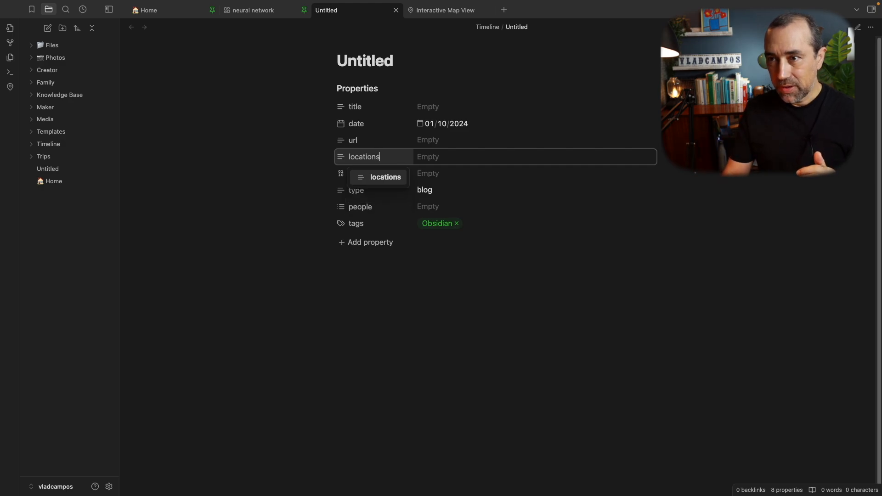
click(427, 258)
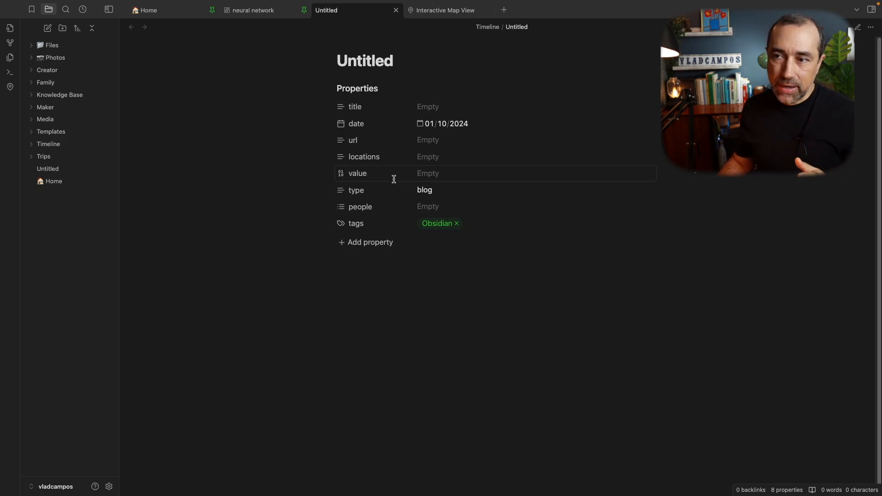
Step: Rename the untitled Timeline note's locations property to location
click(392, 157)
key(BackSpace)
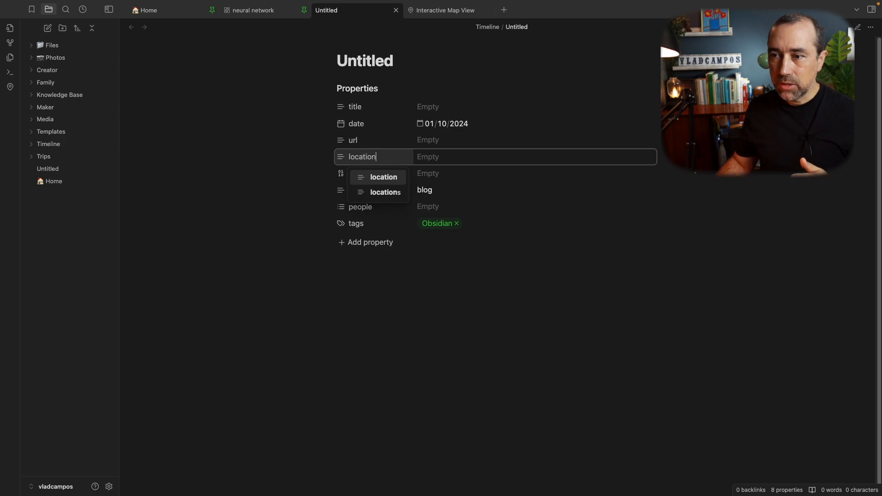
click(427, 322)
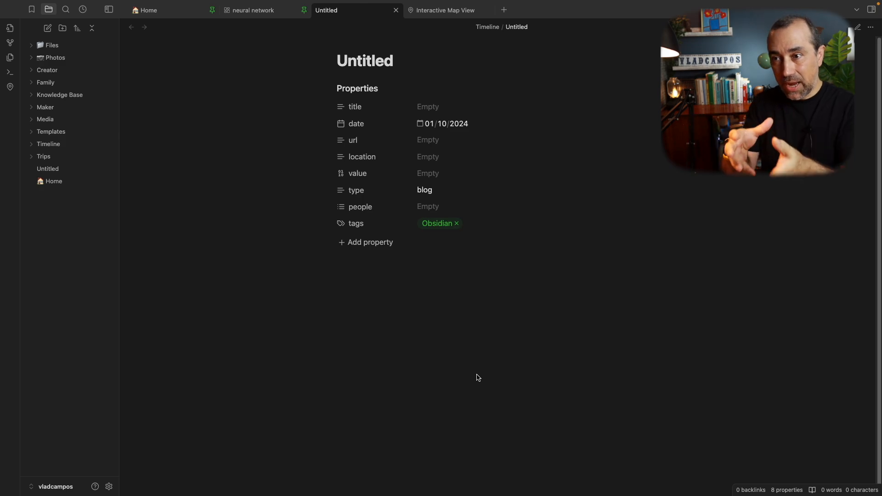
Step: Restore the property name to locations in the untitled Timeline note
click(385, 157)
text(s)
click(423, 321)
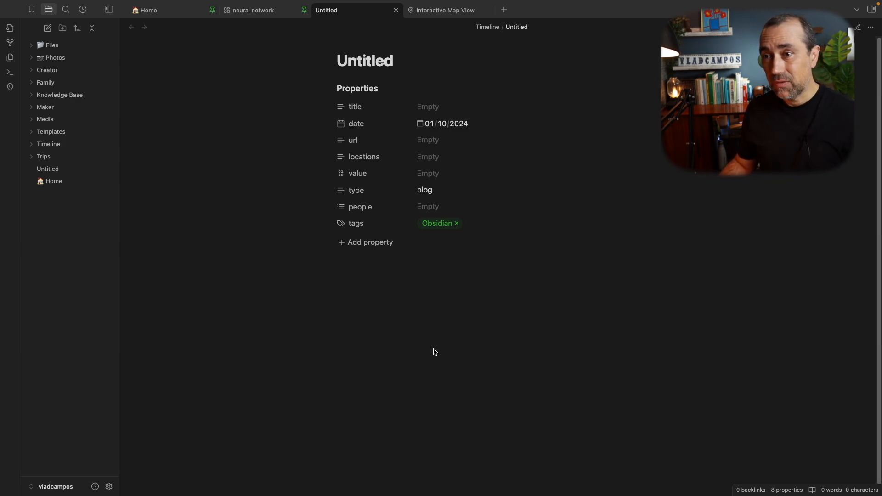
click(402, 159)
click(435, 345)
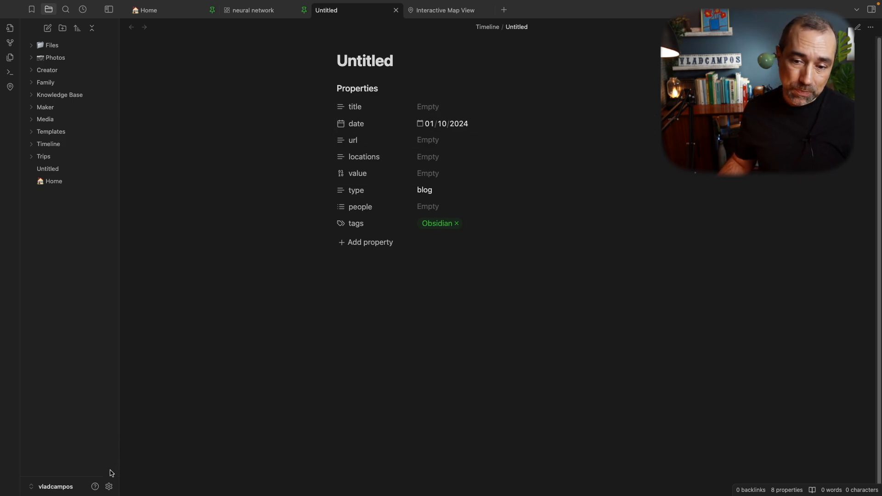
Step: Open the Map View plugin settings and look through them, from the front matter location key down to the marker icon rules
click(110, 487)
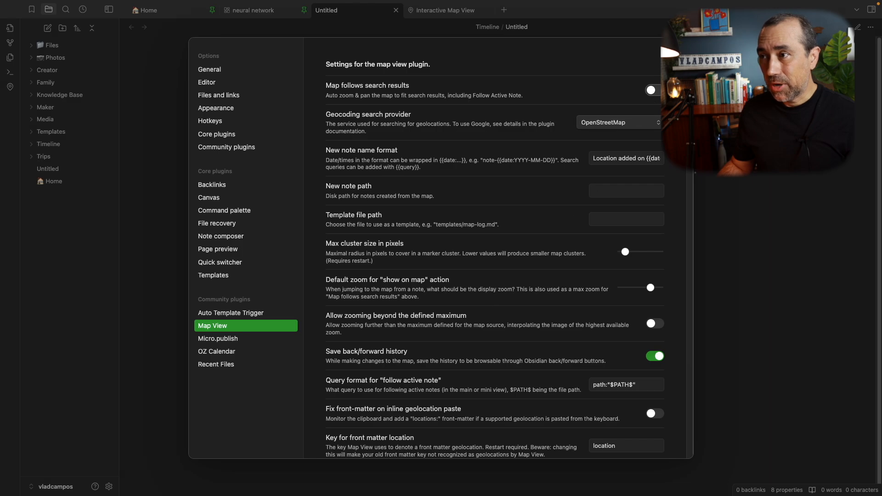
scroll(495, 251, down, 10)
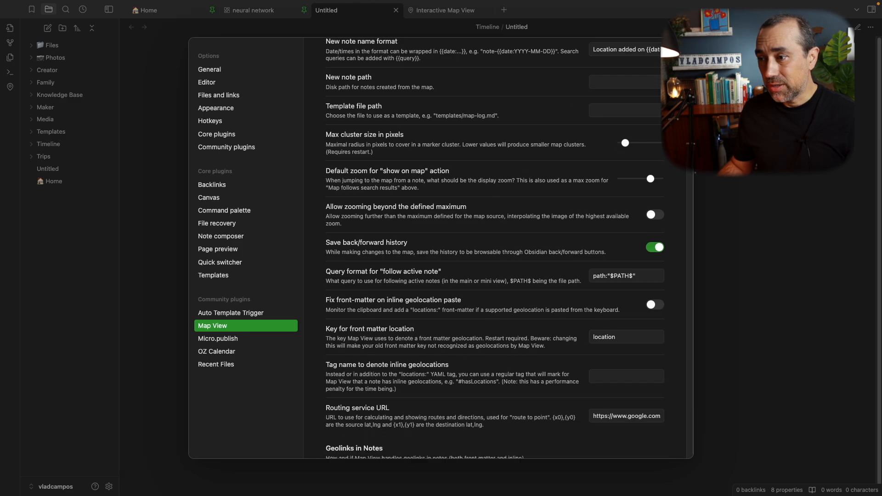
scroll(495, 250, down, 8)
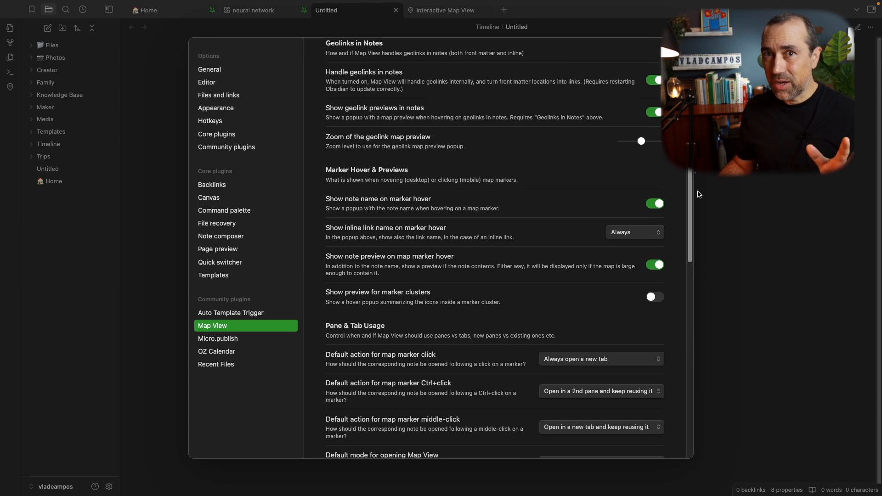
scroll(699, 198, down, 2)
scroll(700, 203, down, 2)
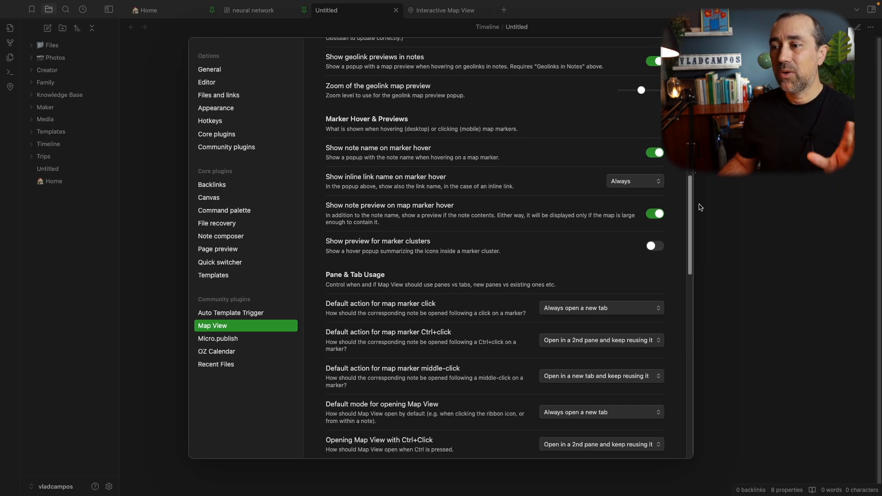
scroll(701, 211, down, 6)
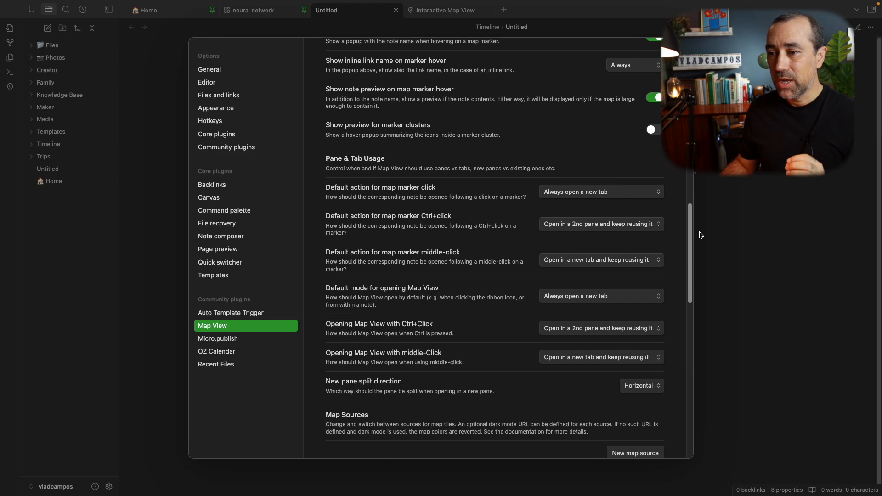
scroll(701, 238, down, 17)
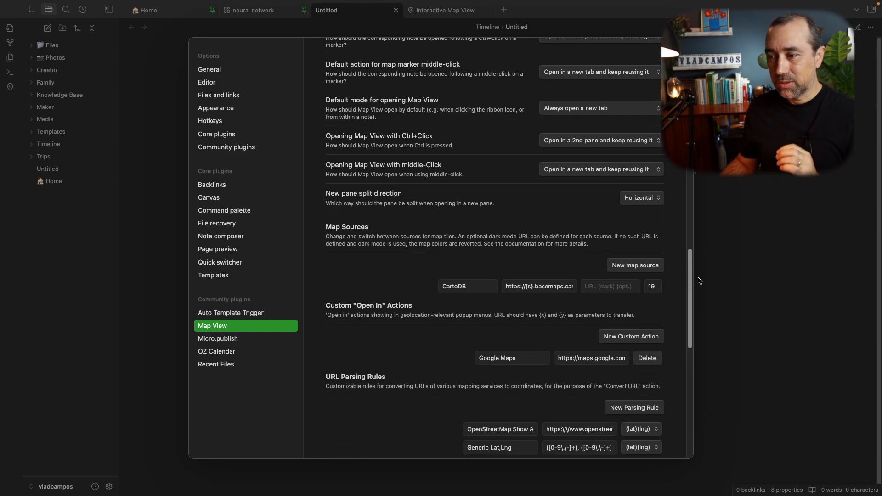
scroll(706, 313, down, 15)
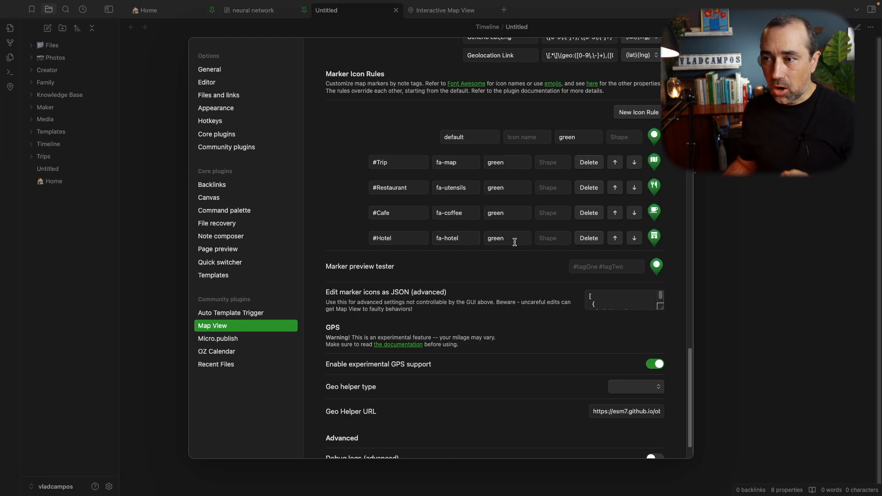
Step: Set the color of the #Trip marker icon rule to yellow
double_click(514, 162)
text(y)
text(w)
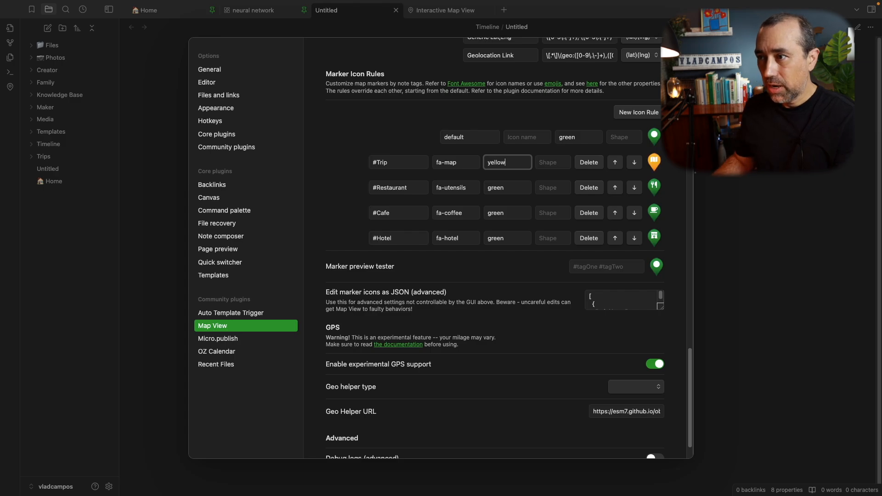
Step: Set the #Trip marker icon rule's color back to green and close the settings
key(BackSpace)
key(BackSpace)
key(BackSpace)
key(BackSpace)
key(BackSpace)
key(BackSpace)
text(green)
click(492, 271)
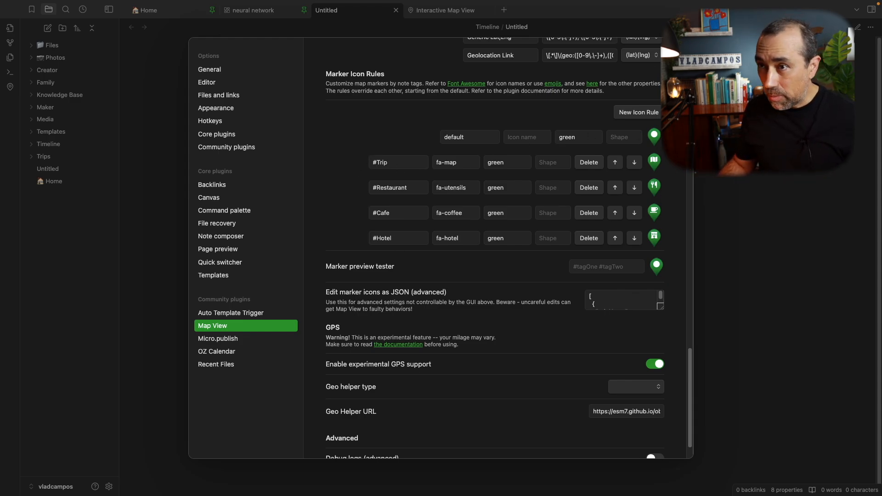
key(Escape)
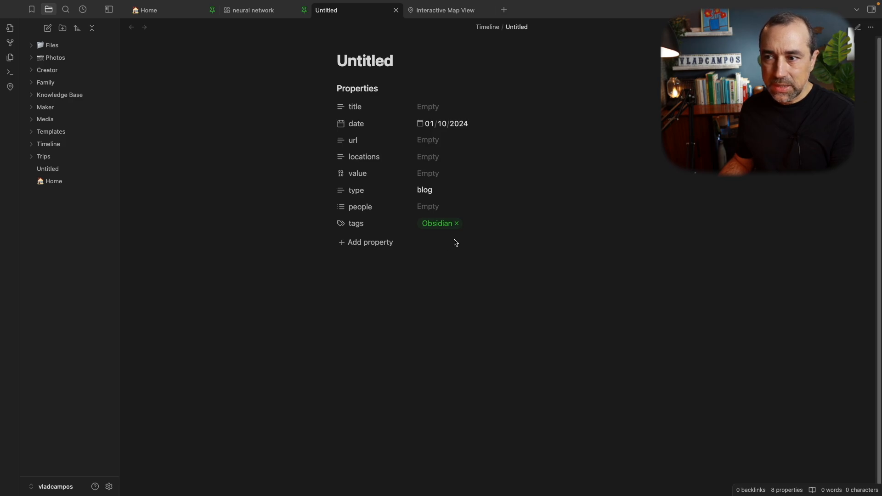
Step: Replace the Obsidian tag with Trip in the untitled Timeline note's tags property
click(457, 224)
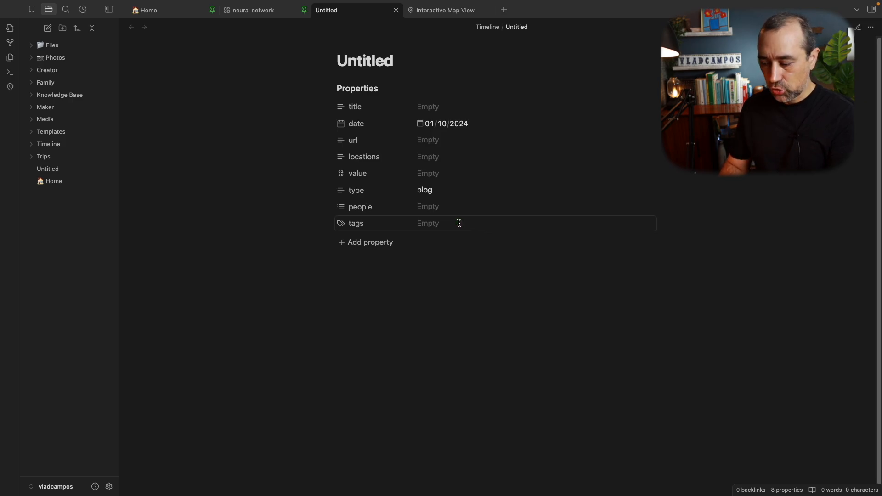
text(Trip)
key(Return)
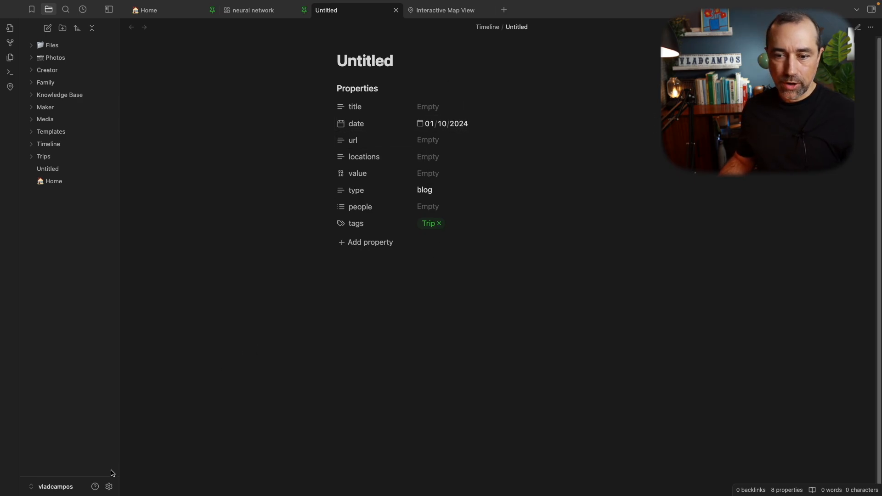
Step: Return to the Map View plugin settings, then switch to the Font Awesome website and search its free icons for "map"
click(108, 487)
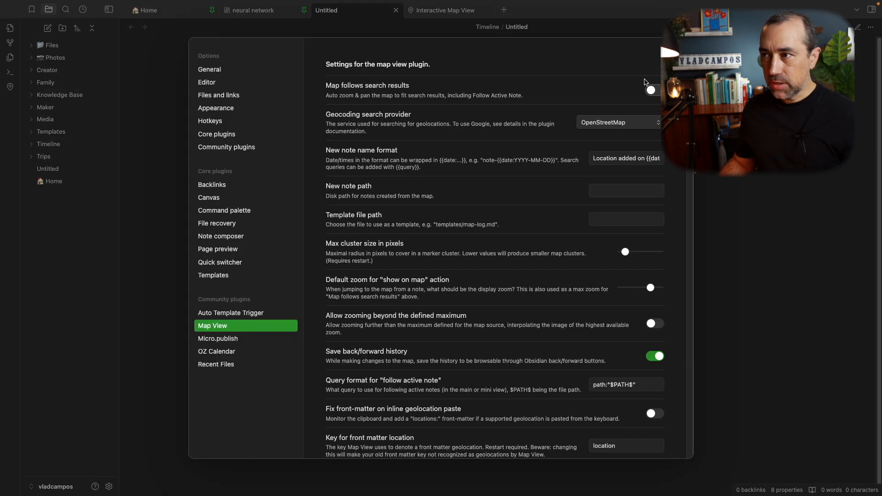
scroll(667, 347, down, 15)
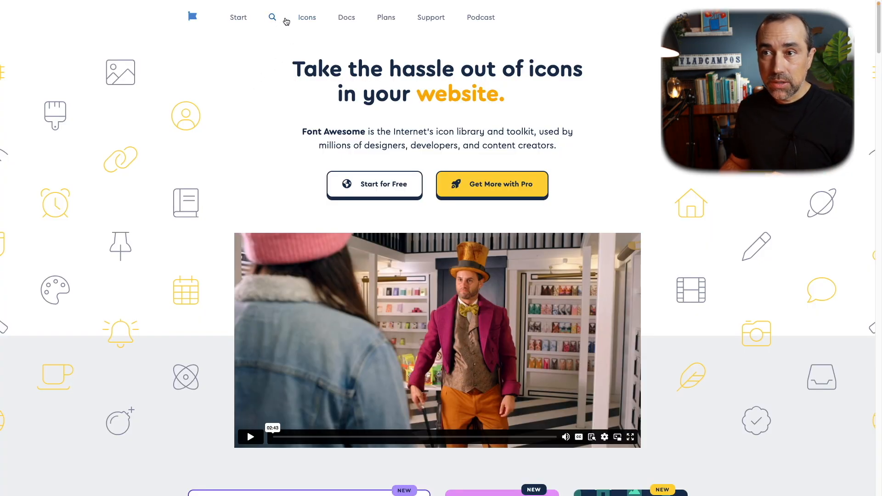
click(305, 18)
text(map)
key(Return)
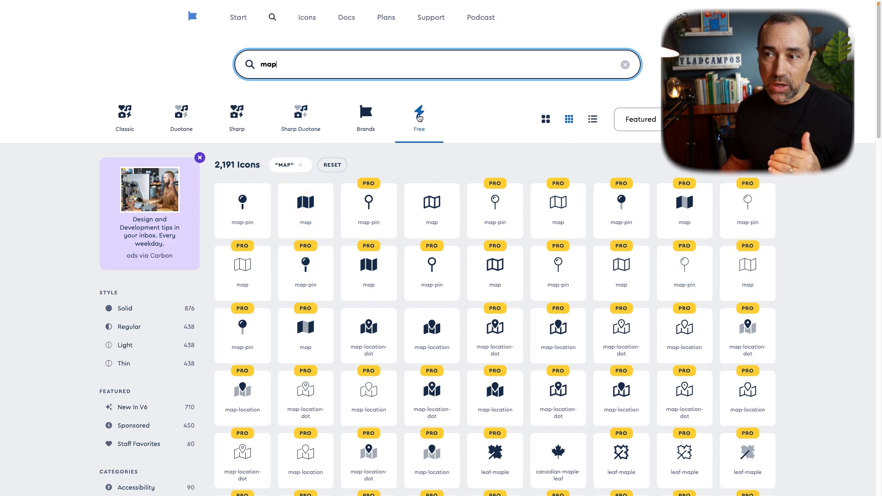
click(420, 118)
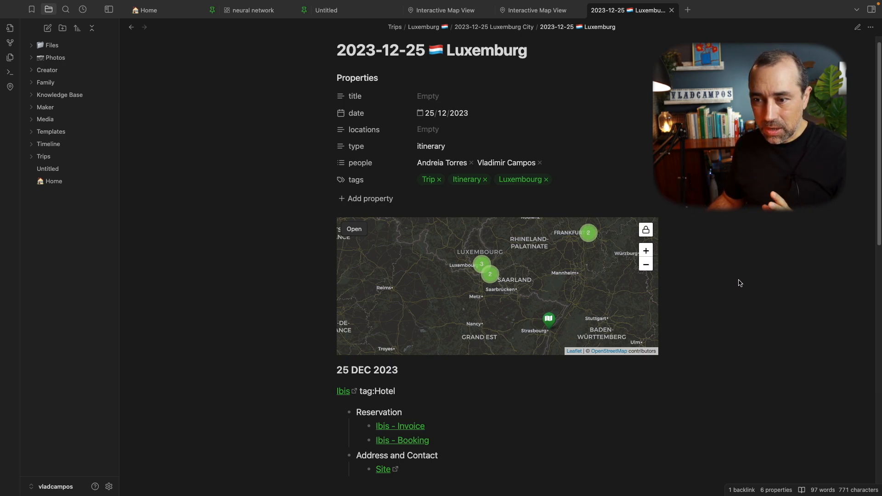
Step: Examine the markers around Luxembourg City on the embedded map in the 2023-12-25 Luxemburg itinerary note
mouse_move(342, 396)
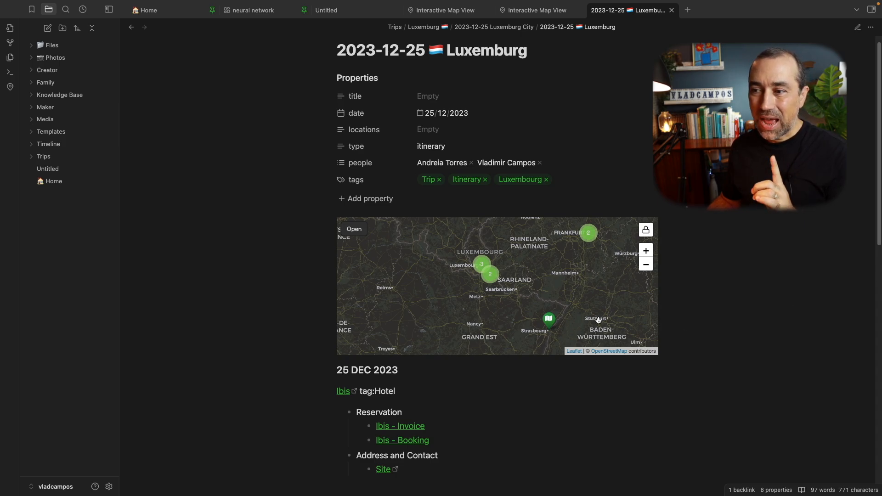
click(646, 252)
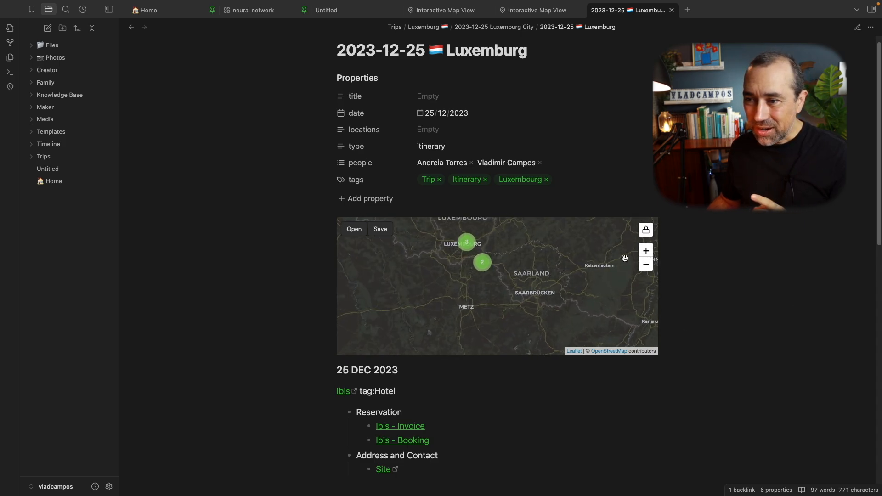
drag(547, 249, 560, 273)
click(646, 251)
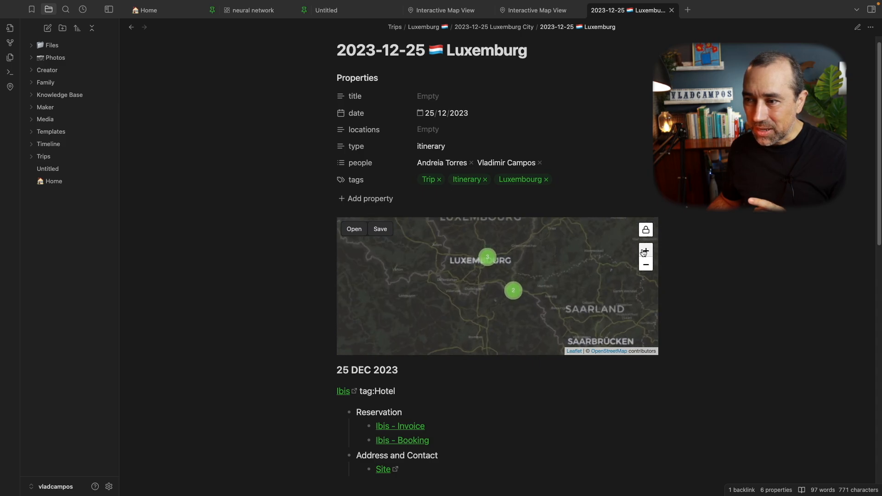
drag(576, 254, 593, 271)
click(646, 251)
click(646, 252)
click(646, 251)
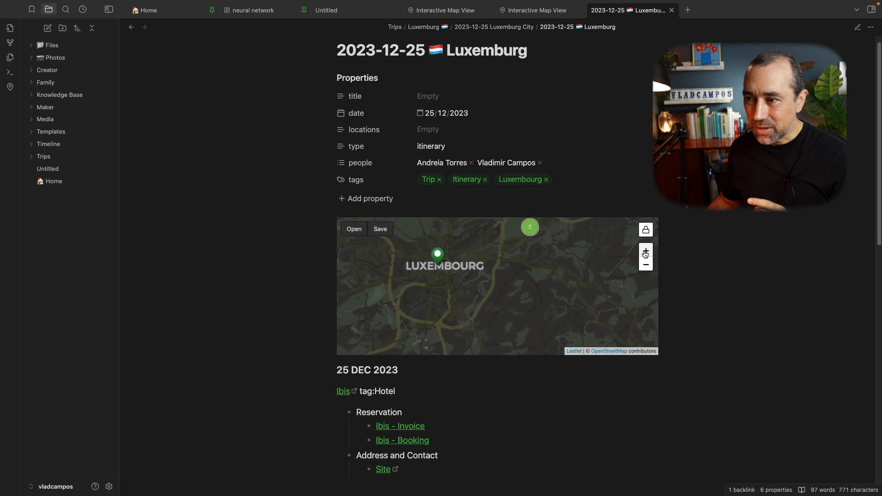
drag(572, 254, 554, 302)
click(512, 272)
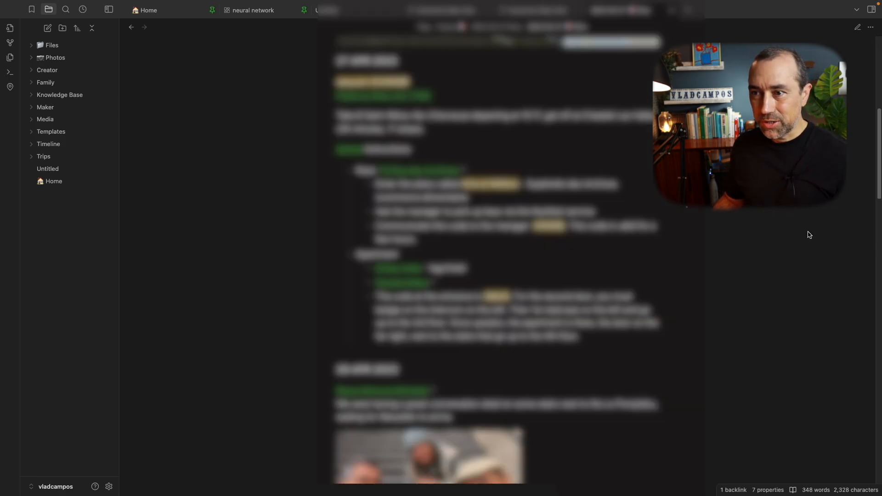
Step: Look through the daily entries and photos in the other trip itinerary note
scroll(810, 235, down, 2)
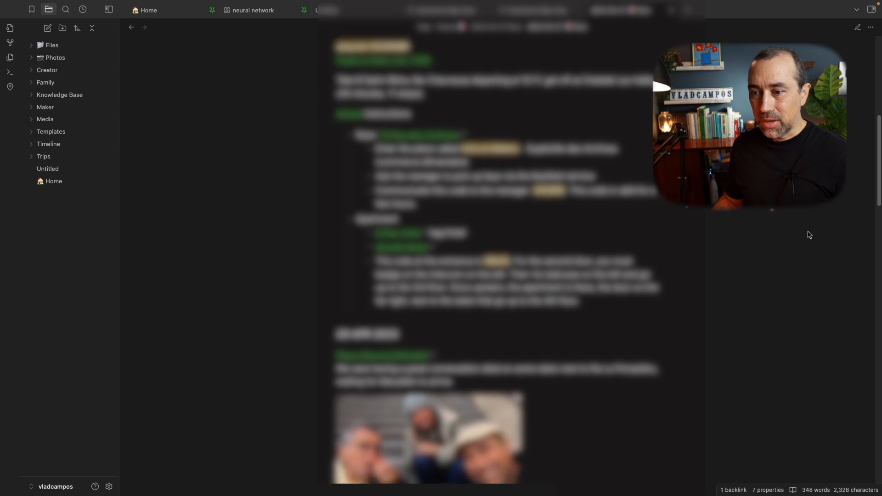
scroll(809, 235, down, 3)
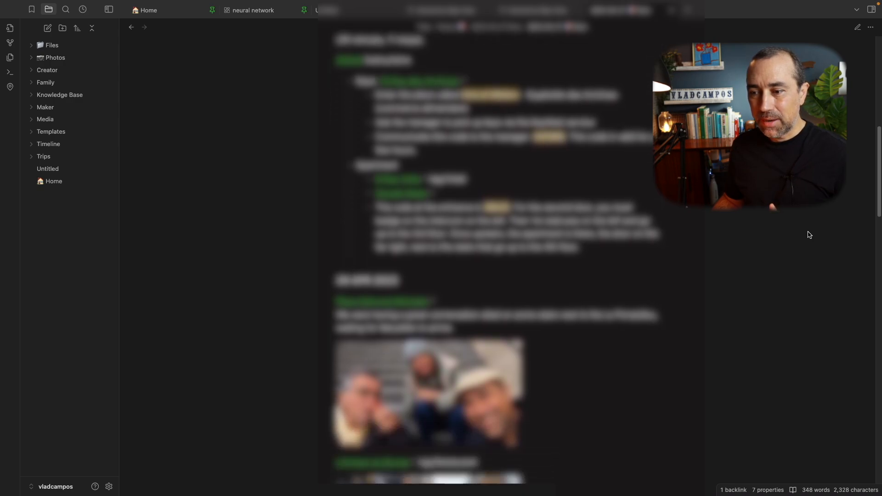
scroll(810, 235, down, 4)
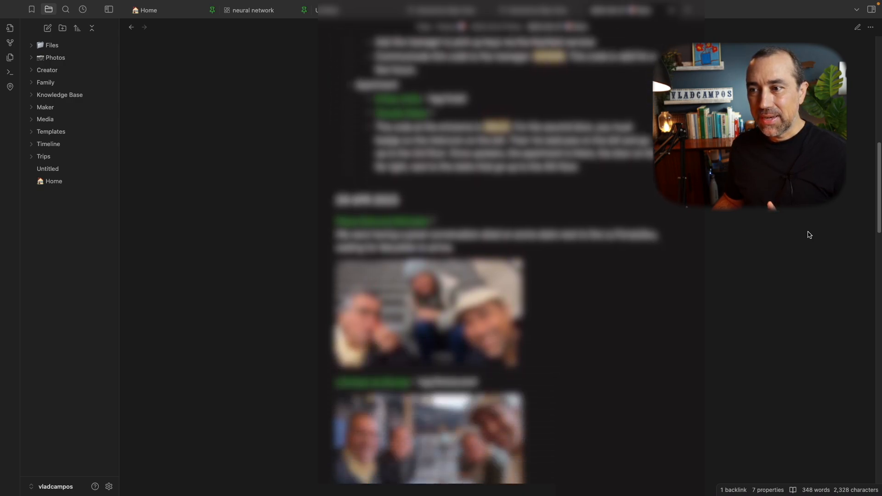
scroll(810, 235, down, 9)
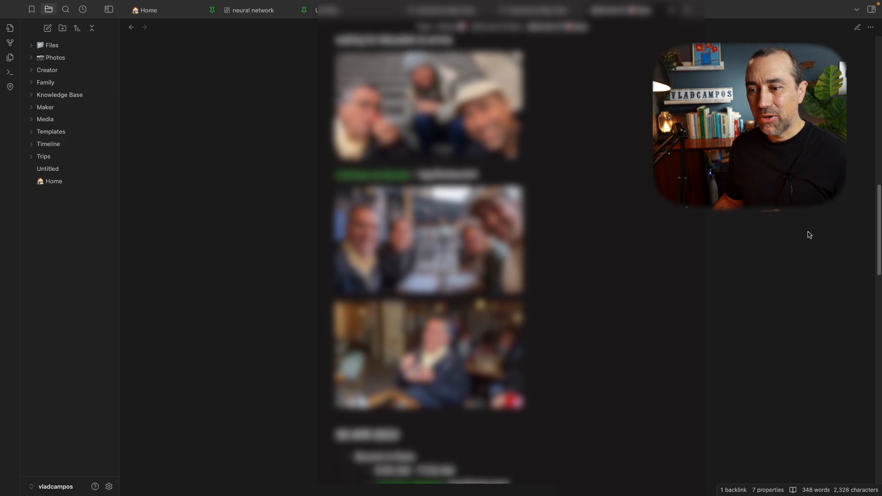
scroll(810, 235, down, 3)
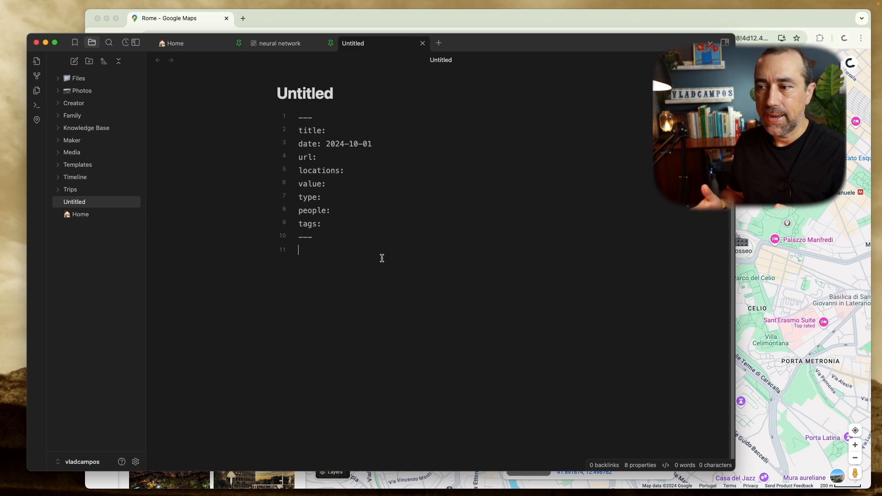
Step: Add an inline geolocation link with empty text, [](geo:), on a new line below the untitled note's properties
click(382, 258)
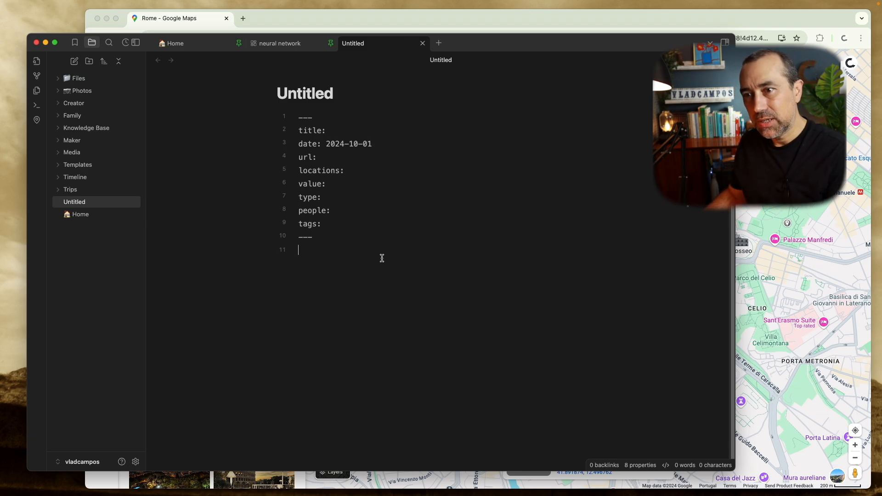
drag(336, 173, 340, 171)
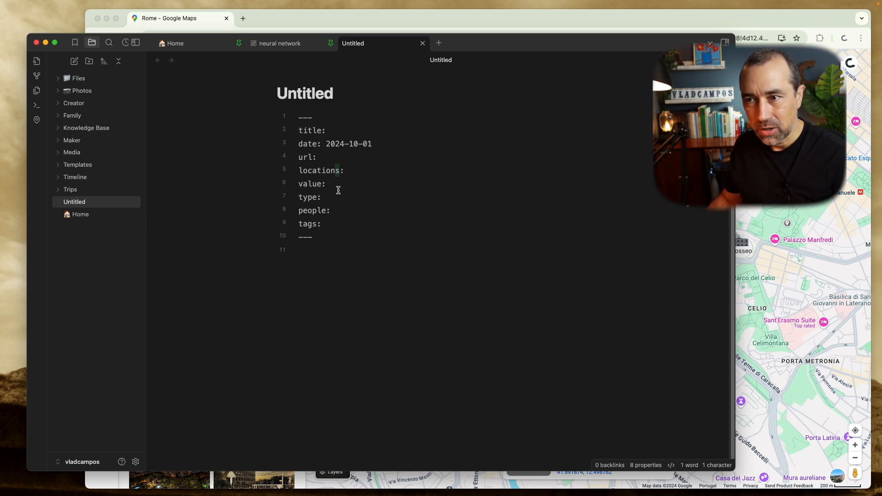
click(329, 250)
key(Return)
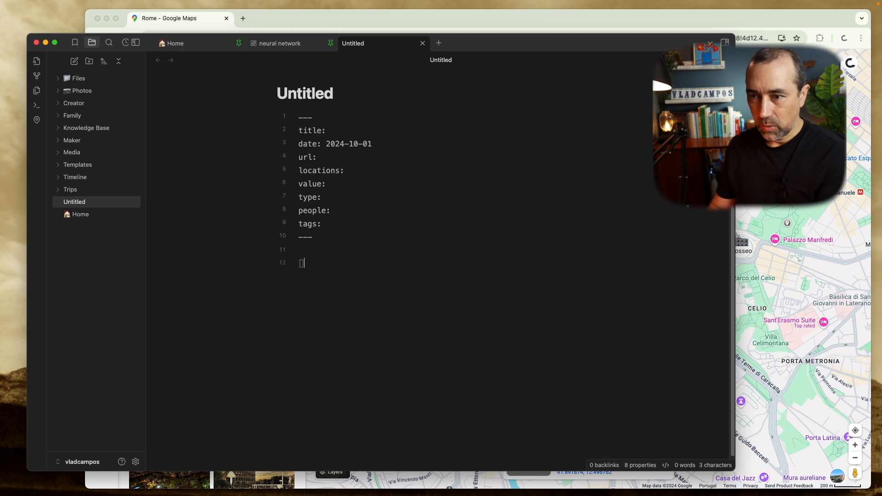
text([]()
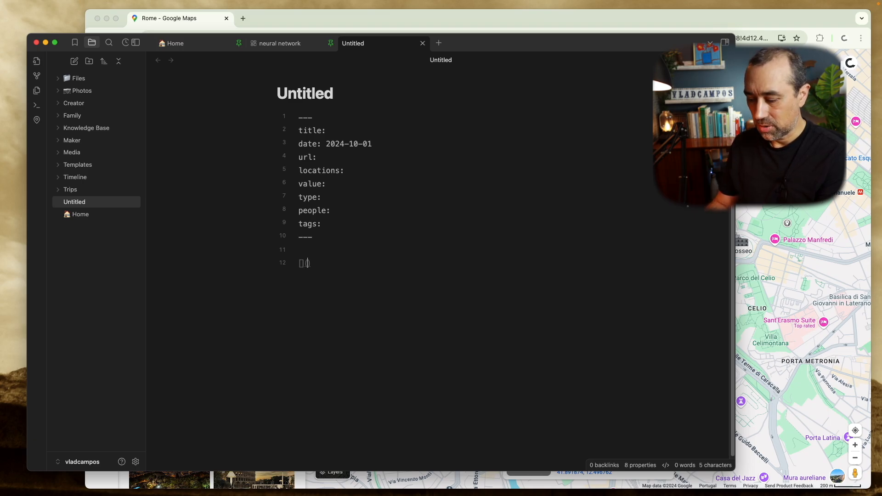
text(geo:)
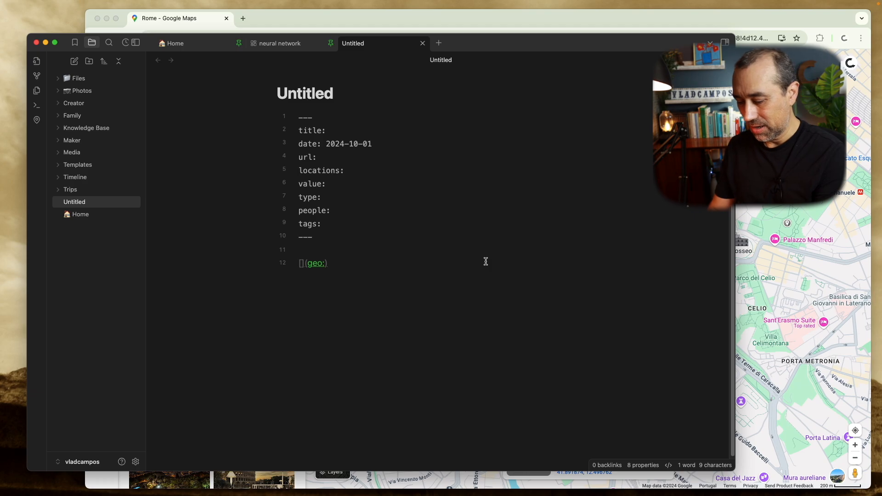
Step: Enter "colosseu" as the link text, insert the coordinates of the suggested Colosseum, Piazza del Colosseo in Rome, and preview the link's map
text(colosseu)
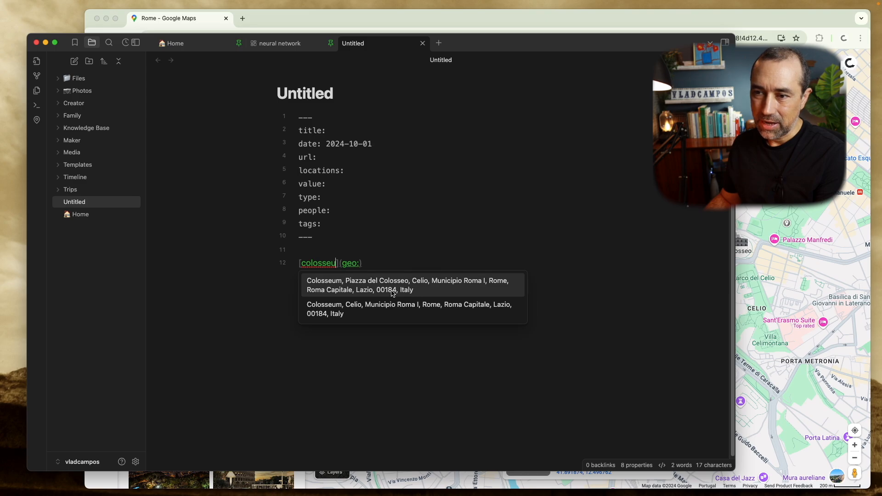
click(441, 295)
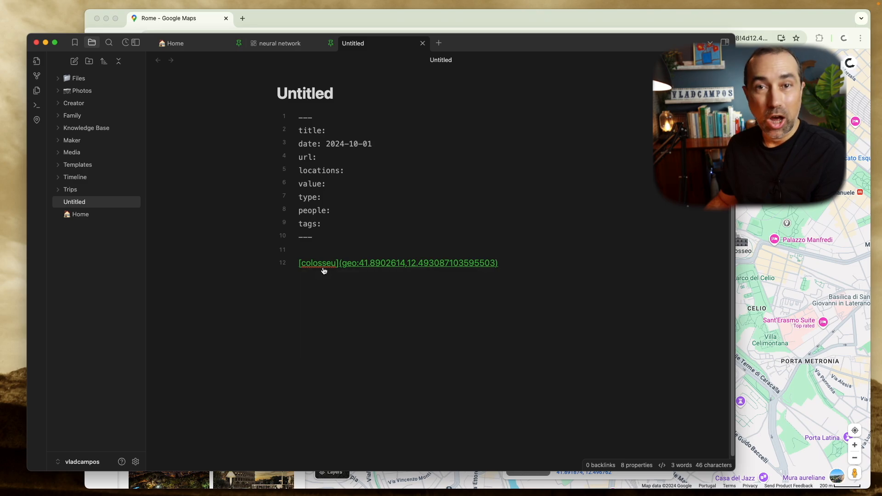
mouse_move(332, 265)
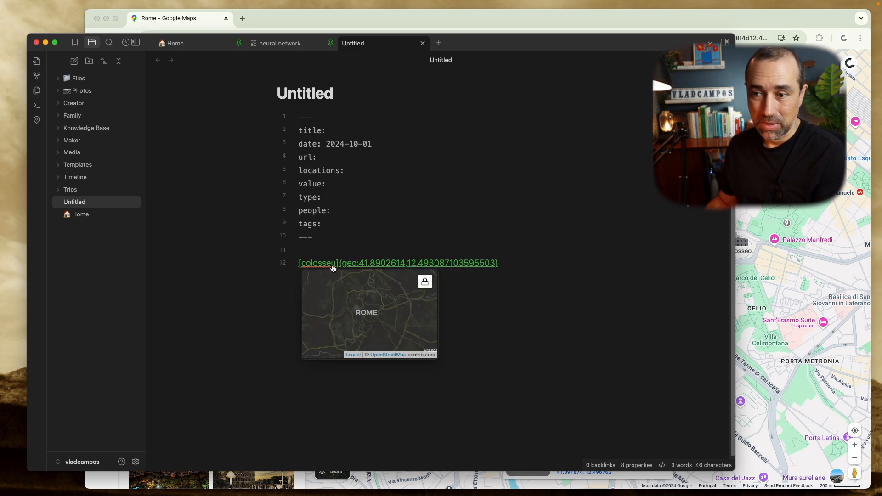
click(338, 266)
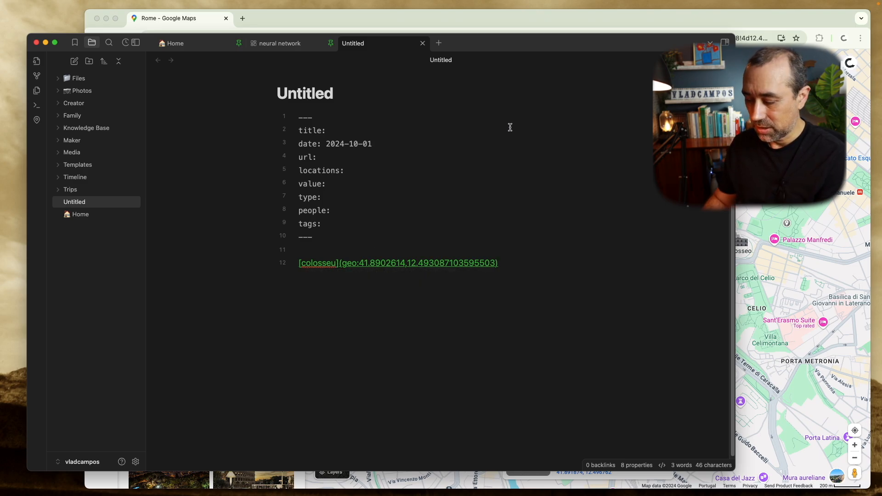
Step: Replace the geolocation link's text with "Day 1", keeping its coordinates and dismissing the suggested places
key(BackSpace)
key(BackSpace)
key(BackSpace)
key(BackSpace)
key(BackSpace)
key(BackSpace)
key(BackSpace)
key(BackSpace)
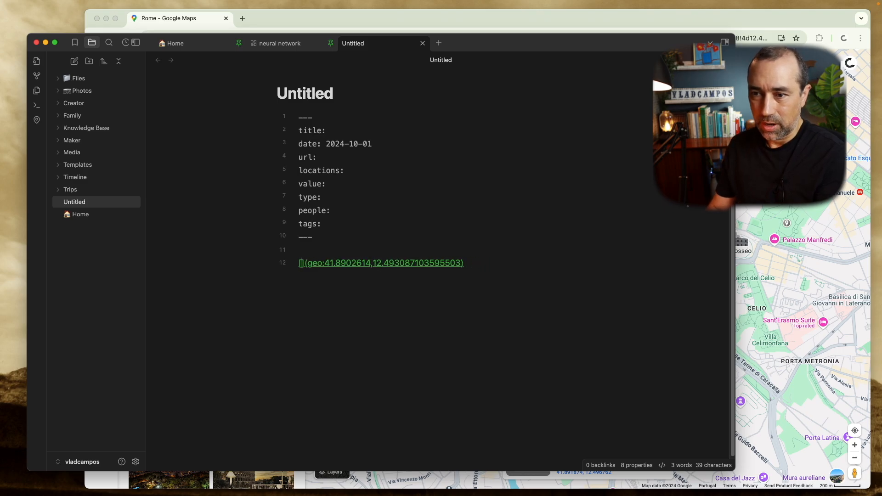
text(Da)
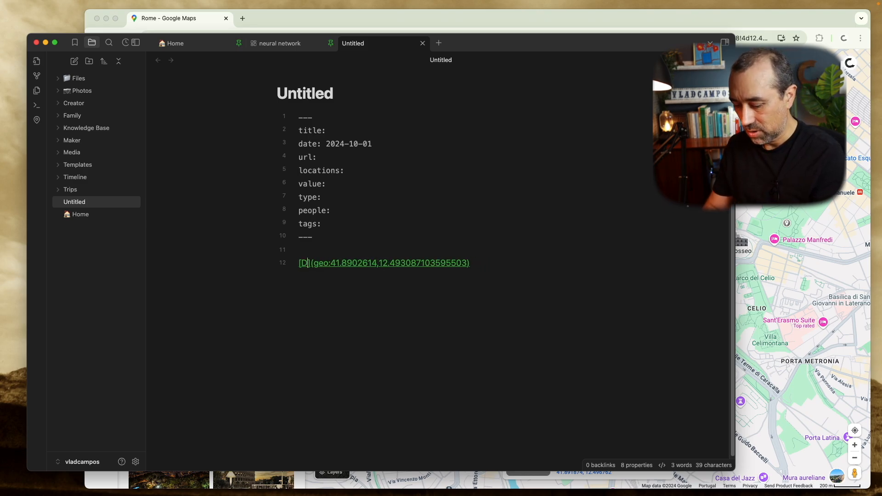
text(y 1)
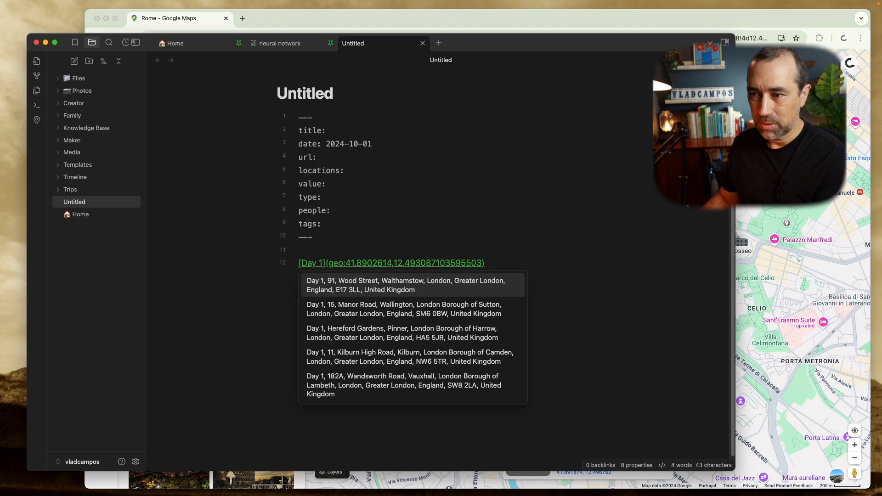
key(Escape)
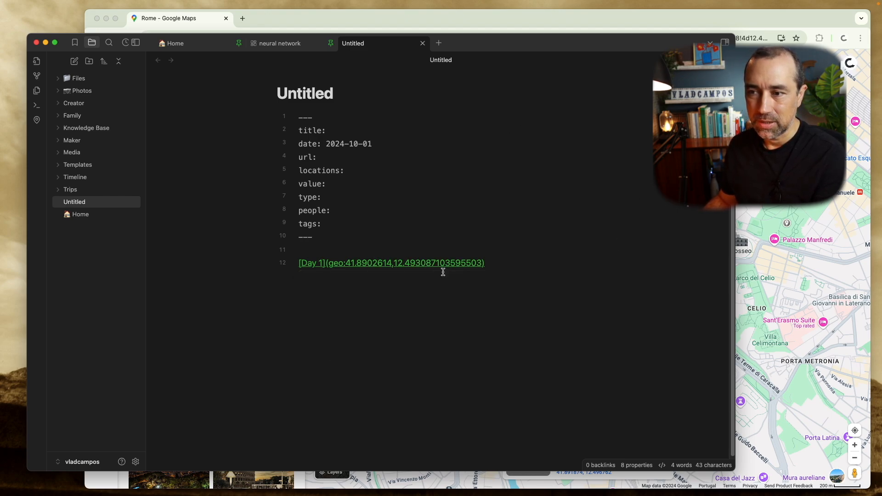
click(408, 249)
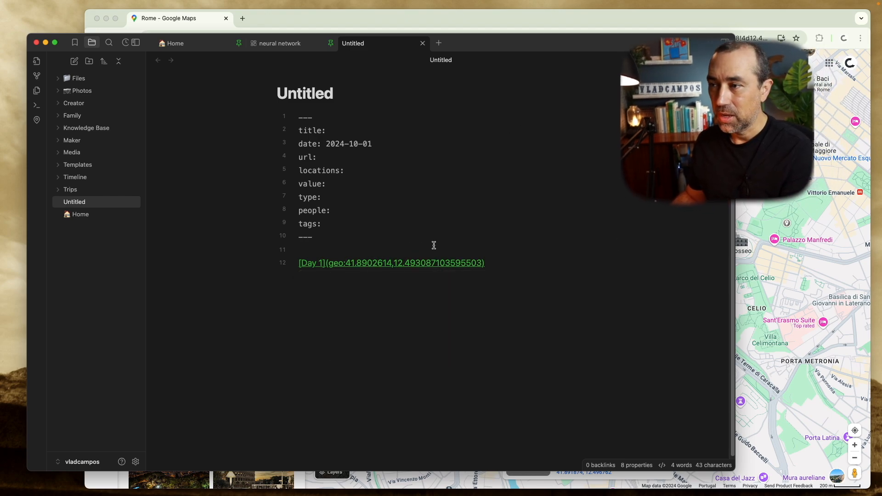
Step: Show the untitled note in reading view, focus it in Map View, and copy that map as a code block
key(super+e)
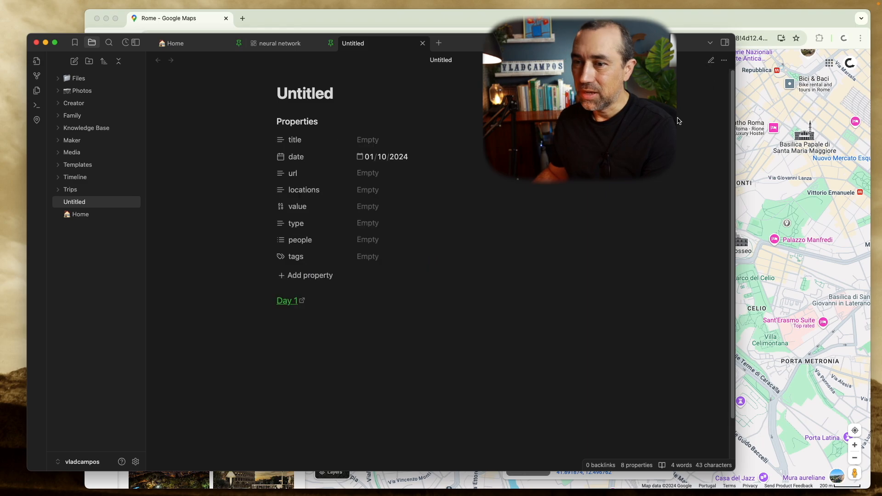
mouse_move(286, 302)
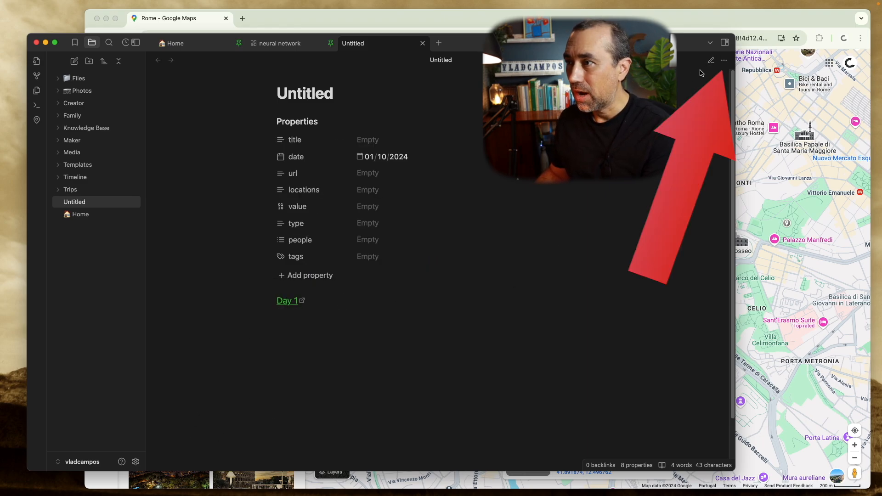
click(725, 60)
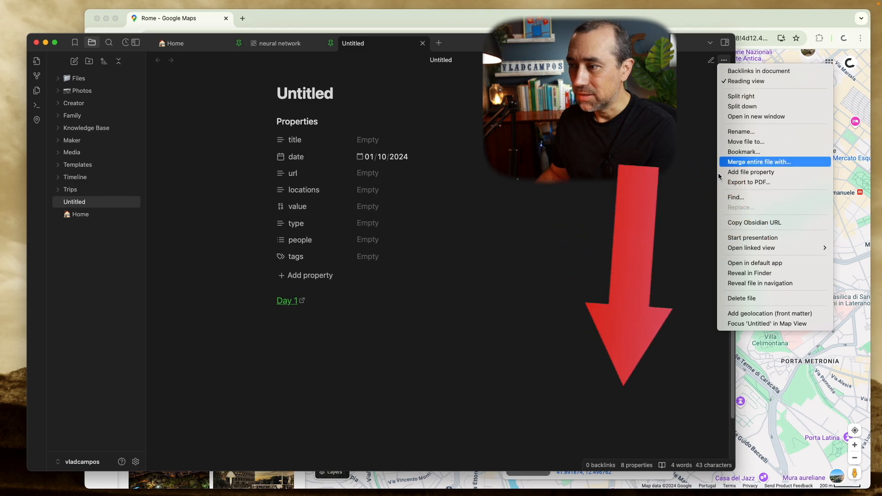
click(724, 325)
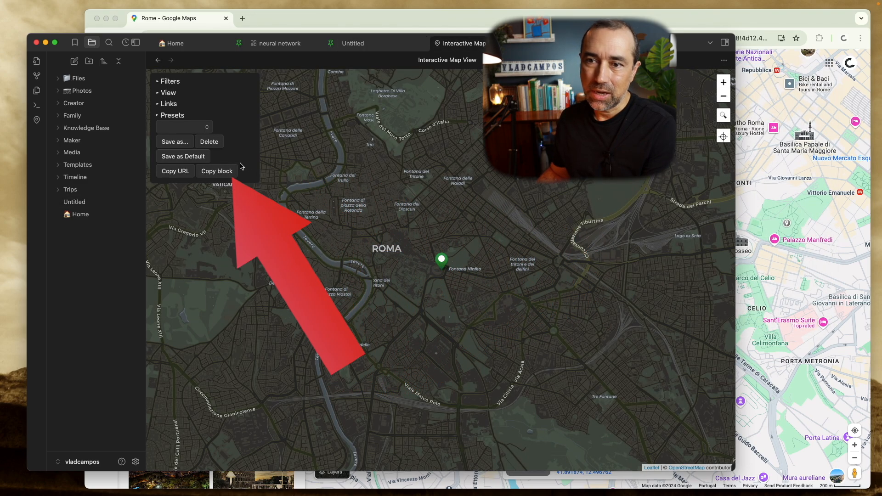
click(218, 172)
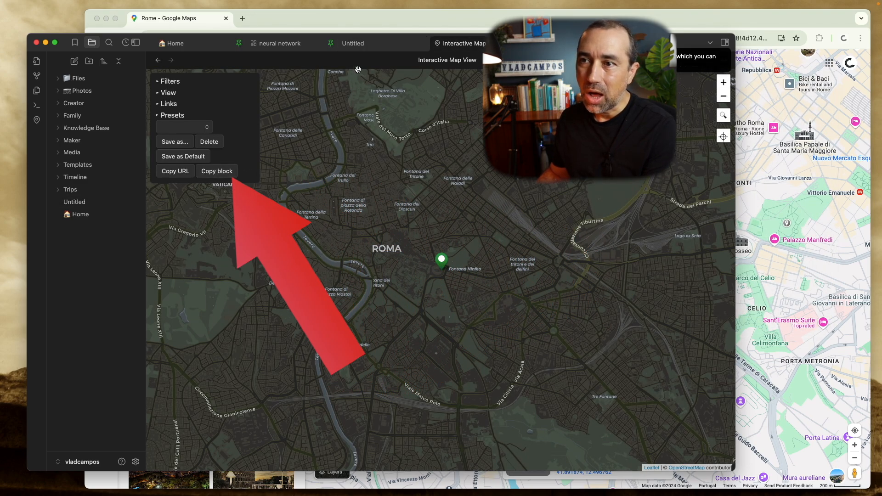
Step: Paste the copied mapview block above the Day 1 link in the untitled note and view the embedded map in reading view
click(354, 44)
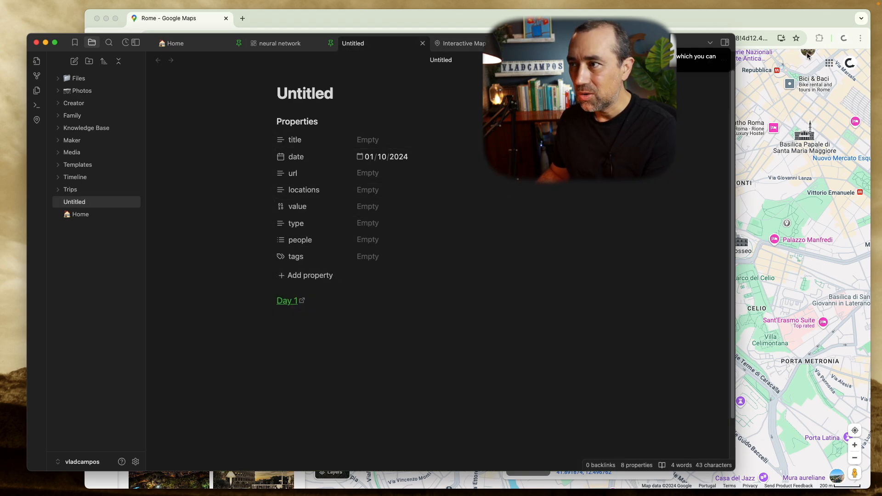
click(711, 61)
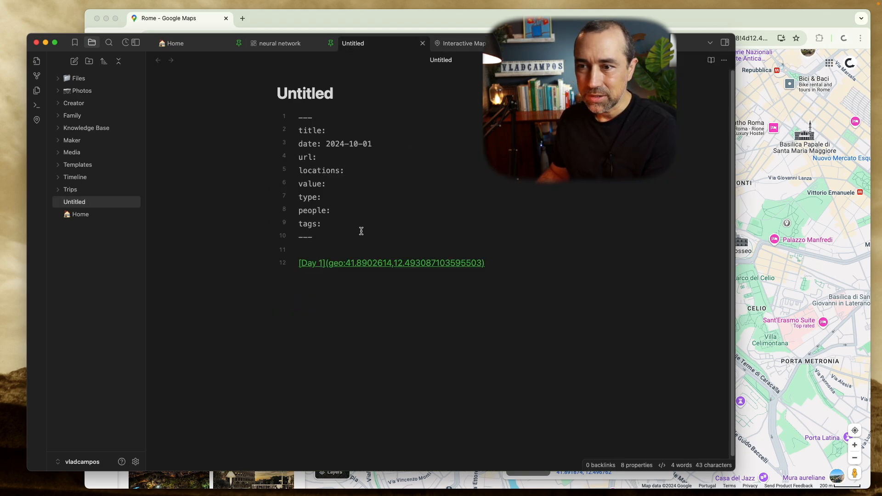
key(Return)
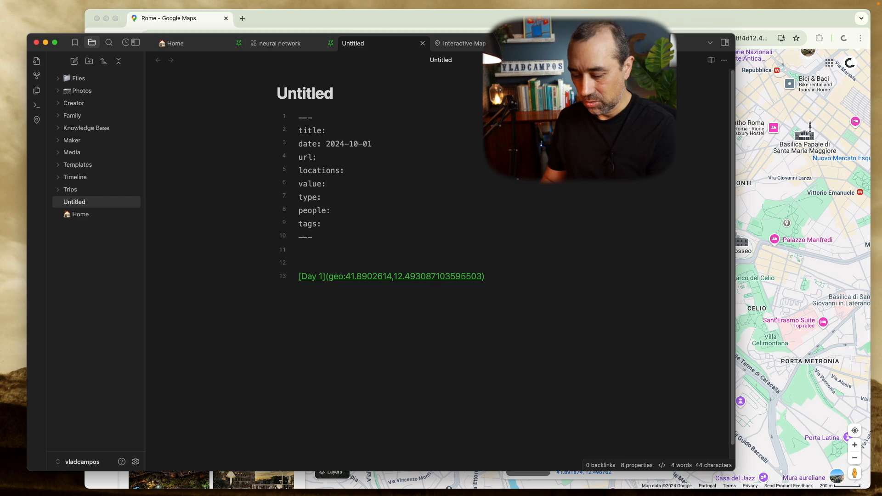
text(```mapview {"name":"Default","mapZoom":14,"centerLat":41.89026140000002,"centerLng":12.493087103595487,"query":"path:\"Untitled.md\"","chosenMapSource":0,"showLinks":false,"linkColor":"red"} ```)
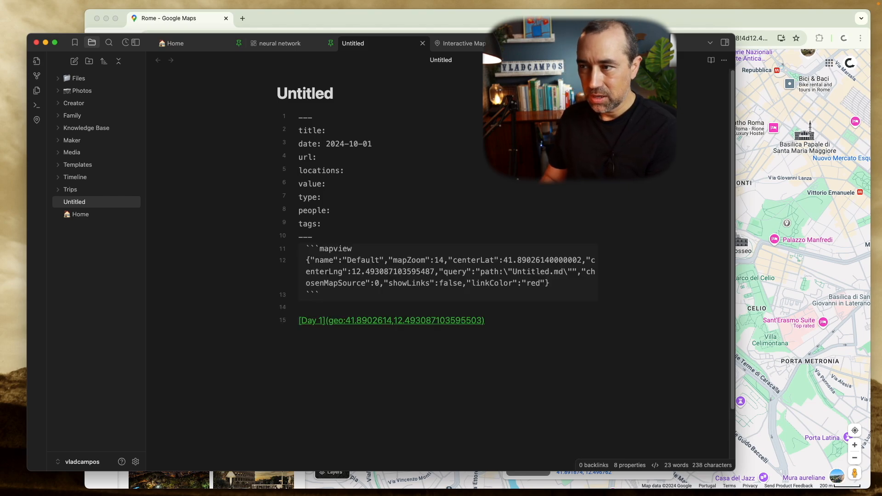
click(712, 60)
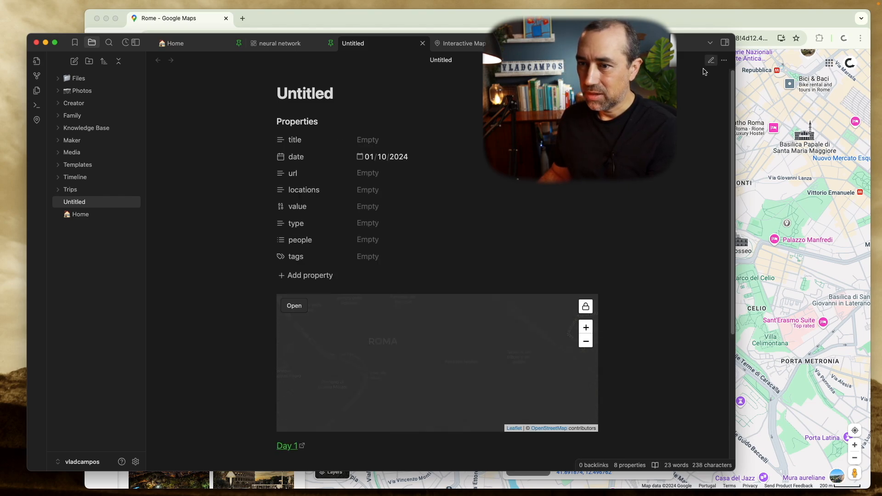
scroll(665, 285, down, 5)
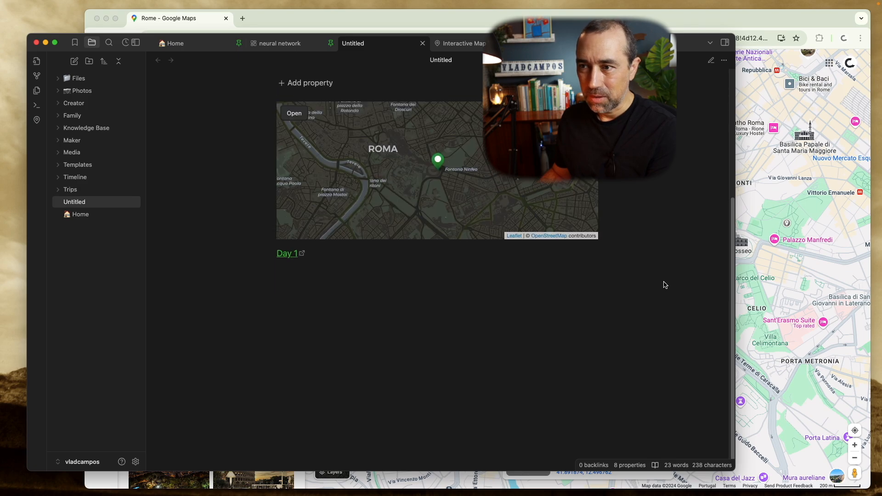
scroll(665, 285, up, 1)
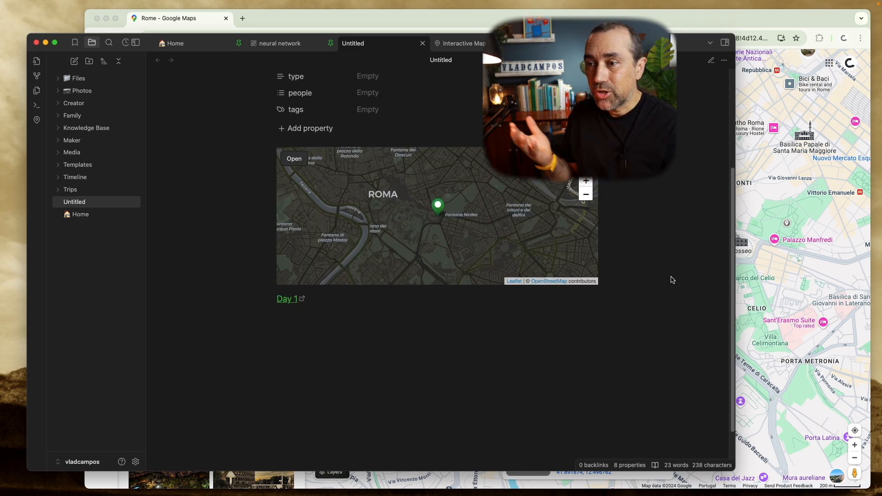
Step: Switch to Google Maps in the browser and copy the coordinates 41.8886949,12.4678585 from Rome's page address
click(764, 206)
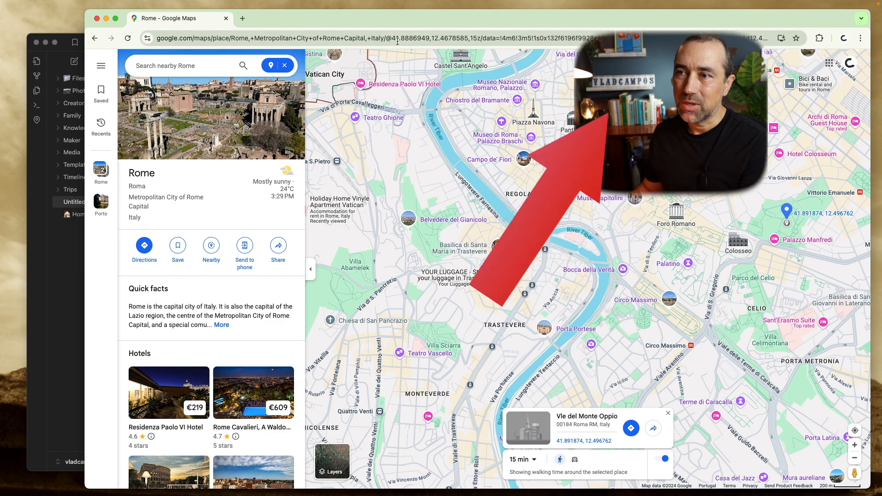
drag(392, 38, 469, 38)
key(super+c)
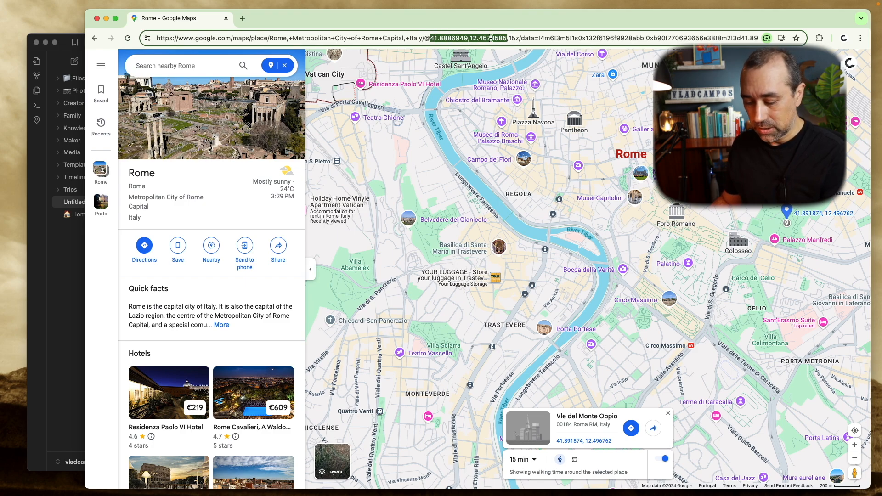
Step: Back in the untitled note in Obsidian, add [](geo:41.8886949,12.4678585) two lines below the Day 1 link and preview its map
click(58, 282)
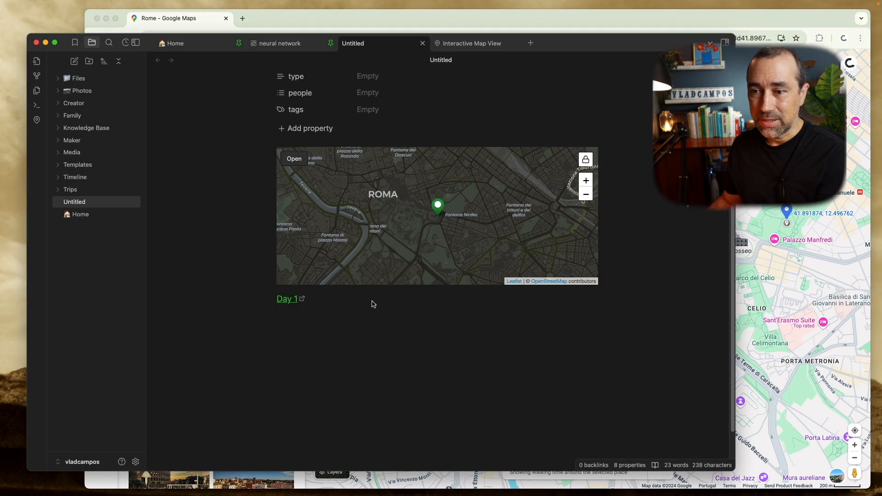
key(super+e)
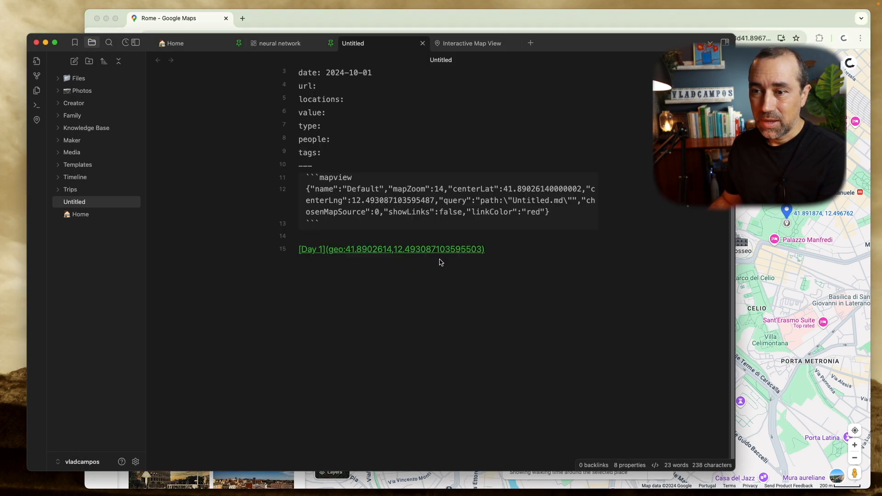
click(500, 253)
key(Return)
key(Return)
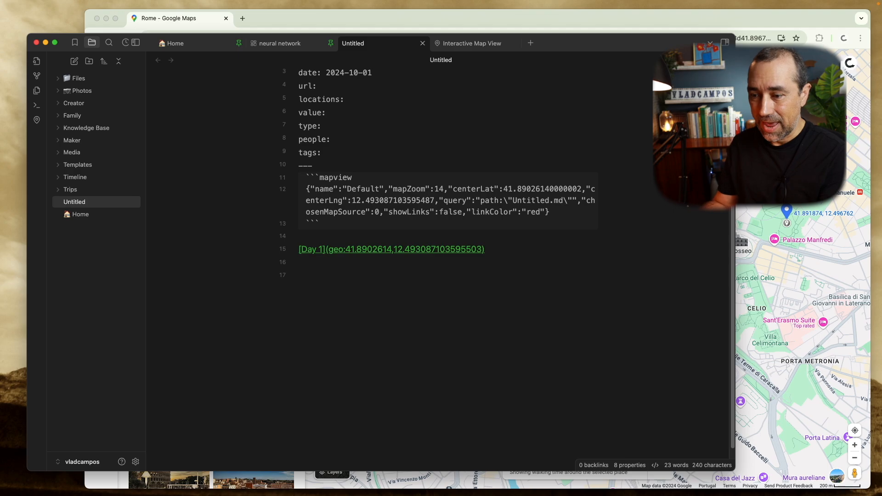
text([])
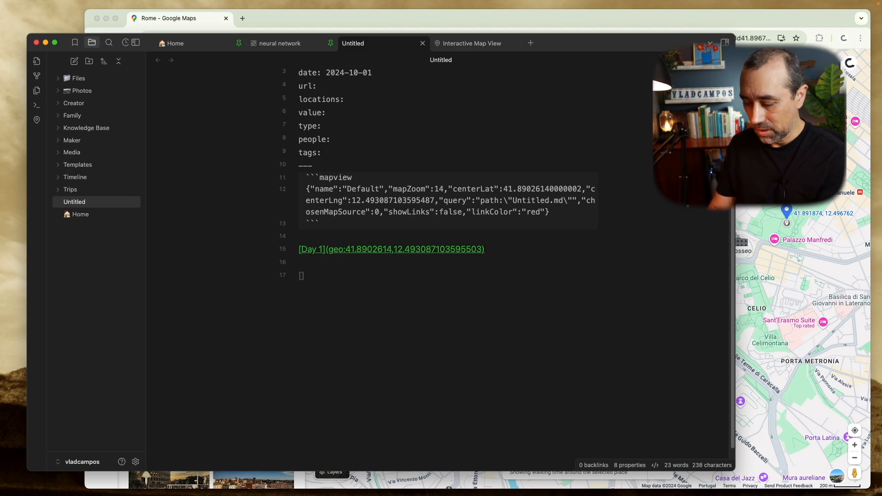
text((geo:)
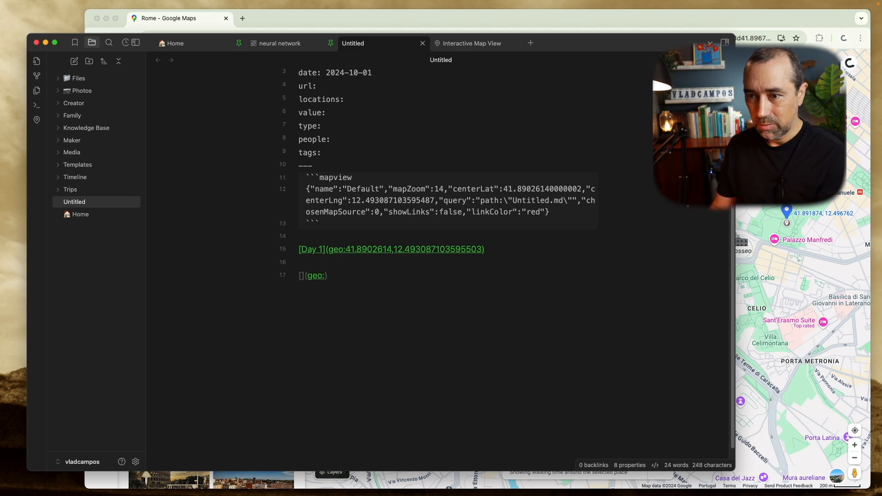
key(super+v)
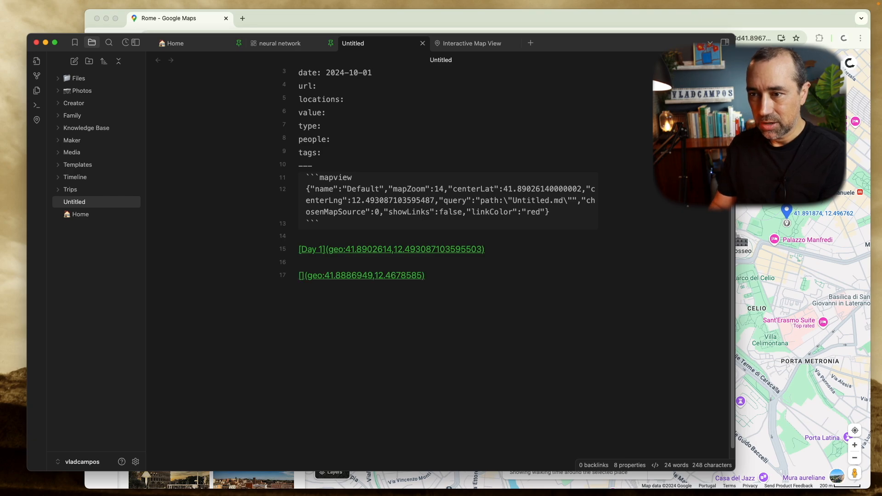
mouse_move(341, 282)
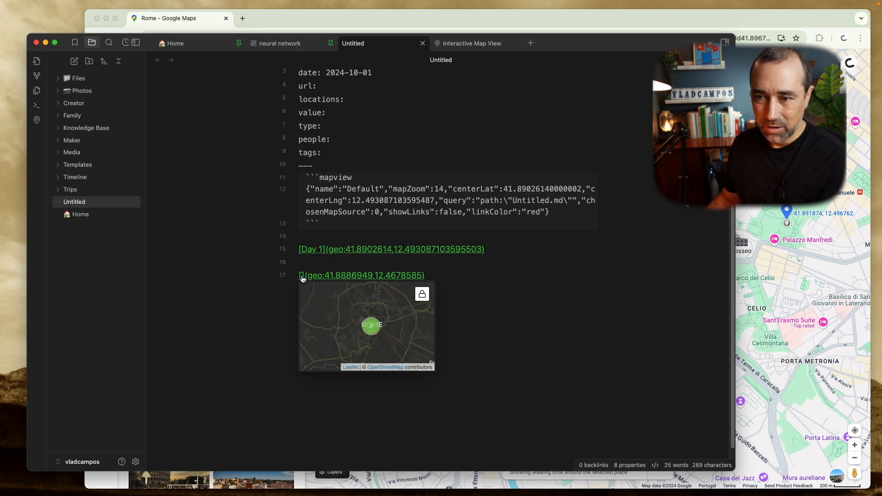
click(302, 275)
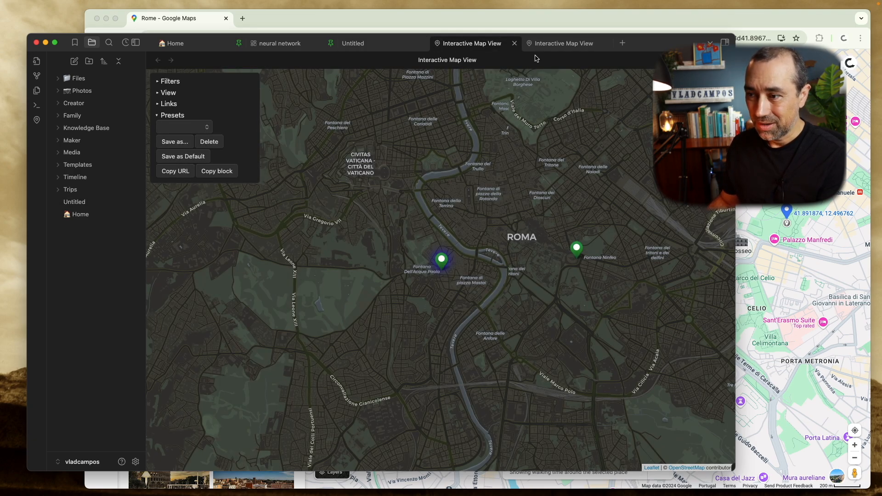
click(541, 46)
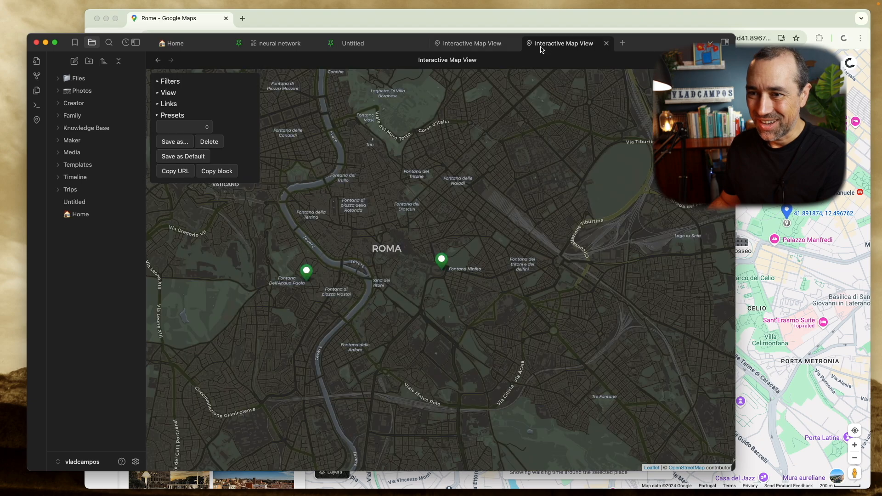
click(407, 44)
Step: Enter "Park" as the second geolocation link's text and bring both markers into view on the note's embedded map in reading view
click(301, 275)
text(Park](geo:41.8886949,12.4678585)
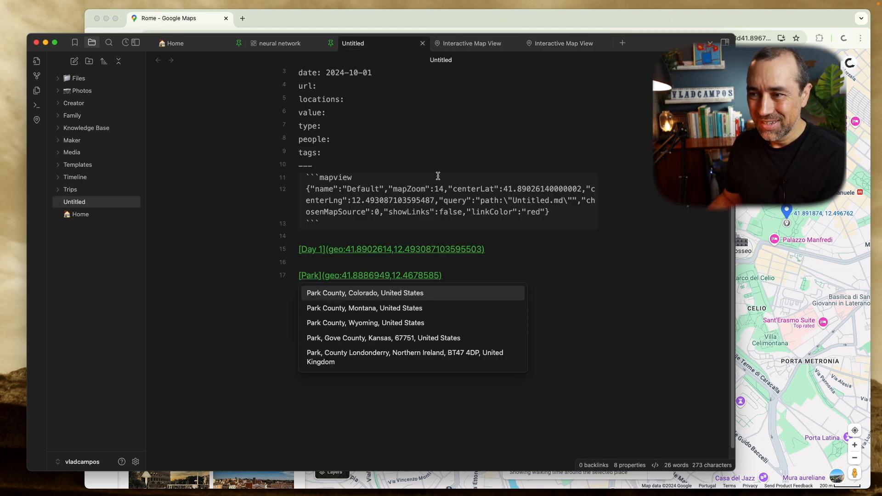
click(603, 288)
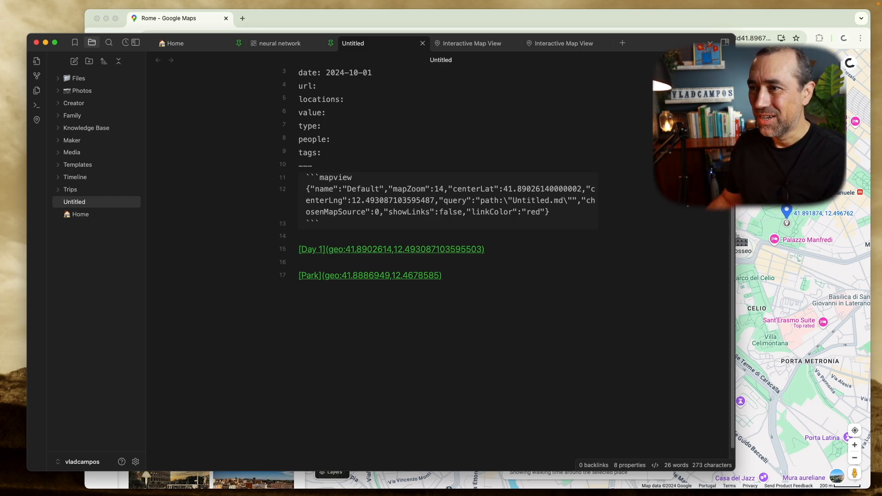
key(super+e)
drag(428, 235, 484, 227)
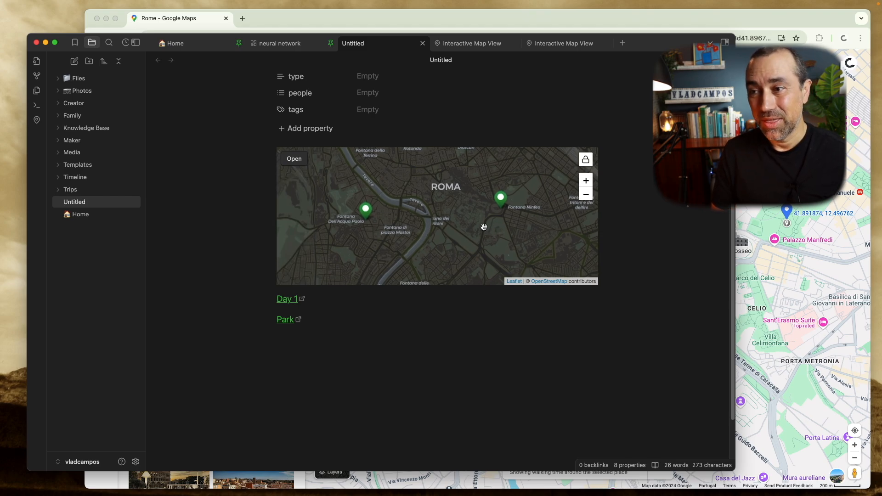
Step: Set the note's type to itinerary, add the tag Trip, and check the markers on the embedded map
scroll(657, 366, up, 3)
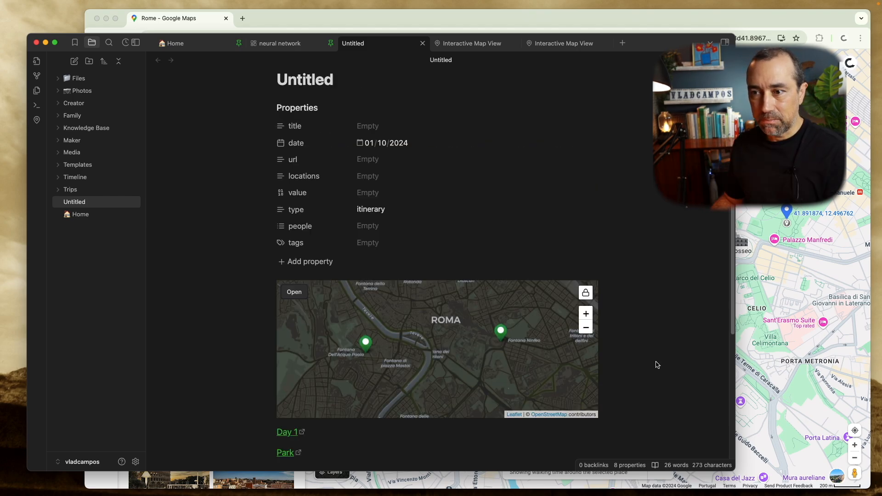
click(370, 242)
text(Trip)
click(376, 261)
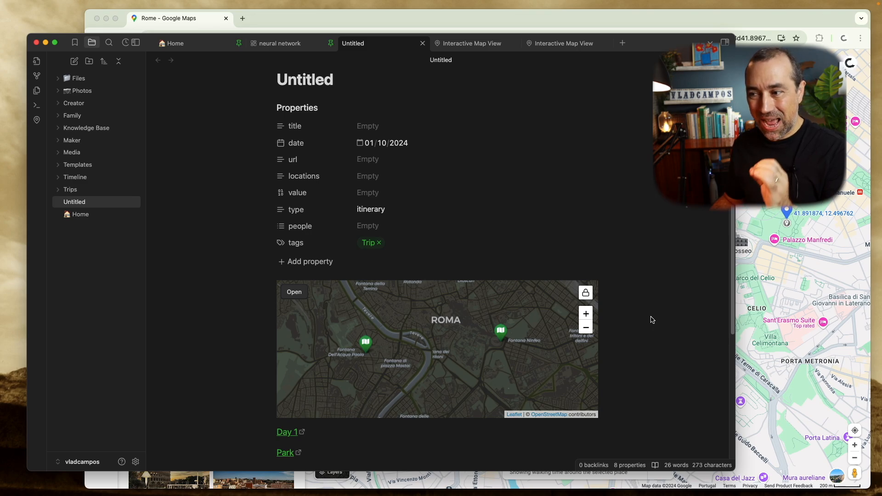
scroll(653, 320, down, 1)
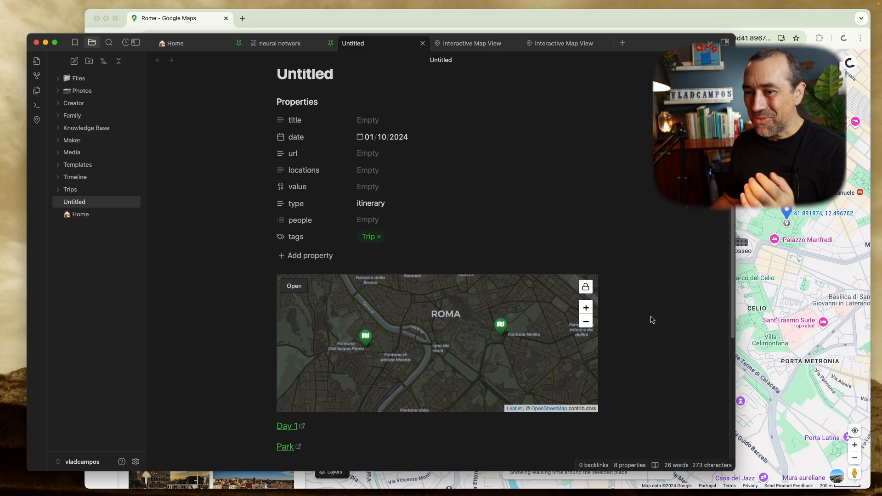
scroll(652, 320, down, 1)
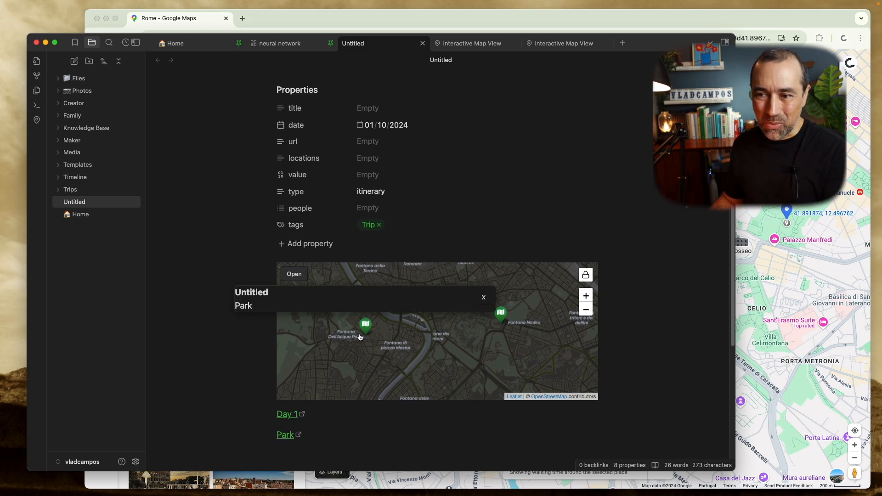
Step: Add the inline tag "tag:Hotel" after the Park geolocation link and return the note to reading view
scroll(433, 425, down, 2)
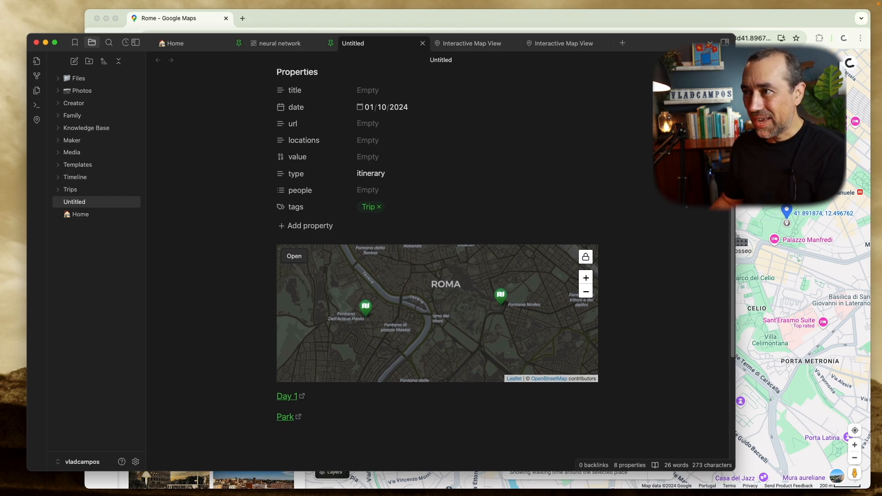
key(super+e)
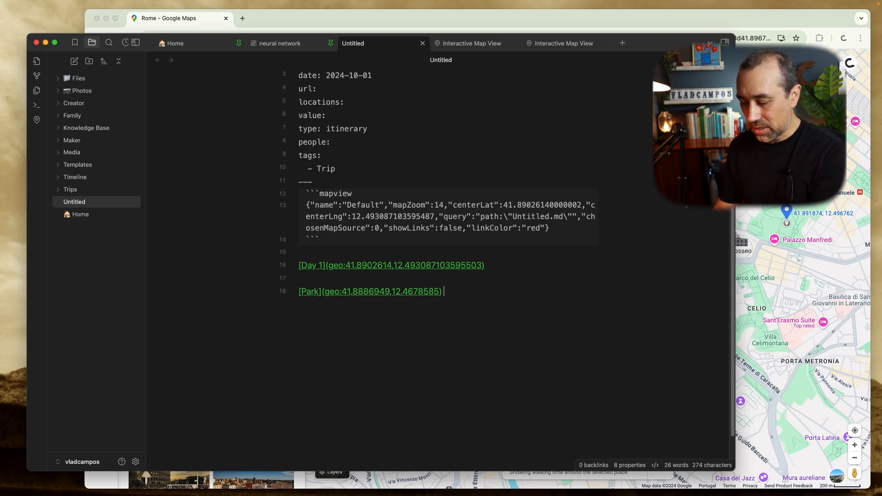
text(tag:Hote)
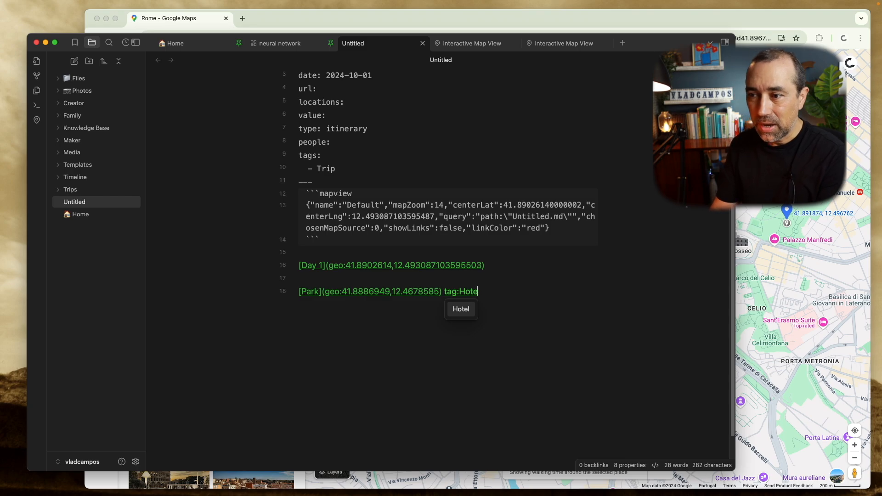
click(462, 310)
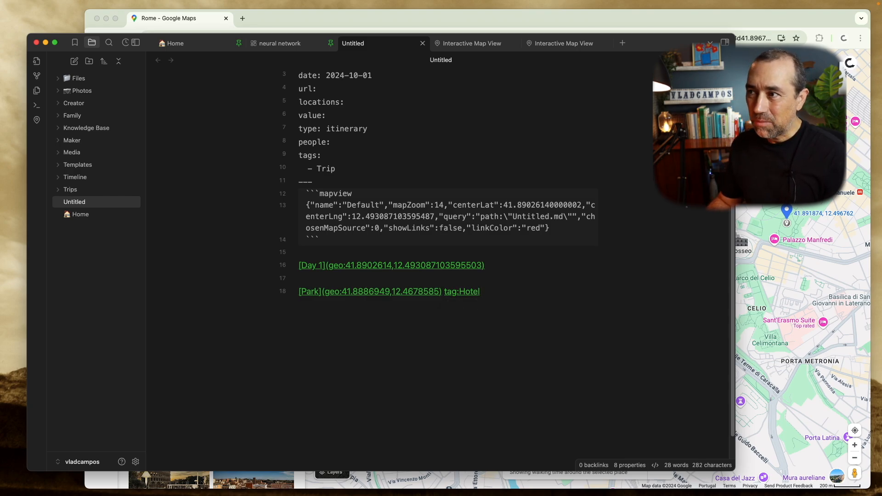
key(super+e)
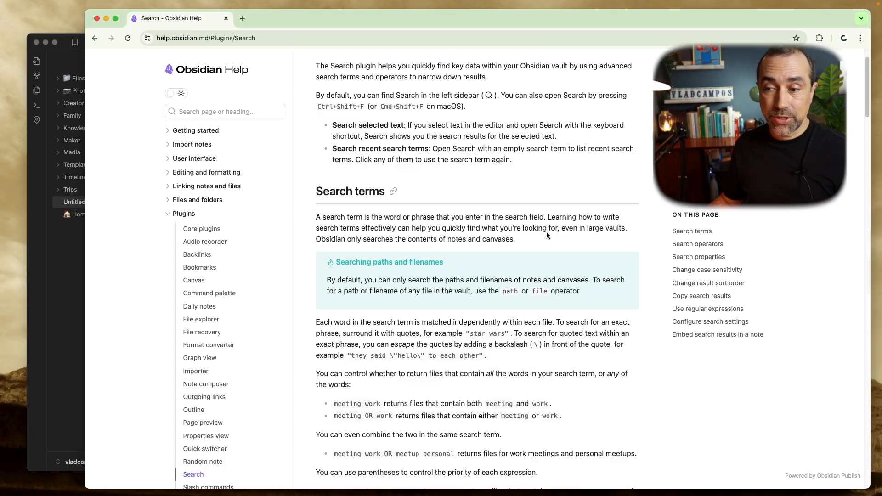
Step: Read the Search terms and Search operators sections on Obsidian Help's Search page in the browser
scroll(547, 235, down, 2)
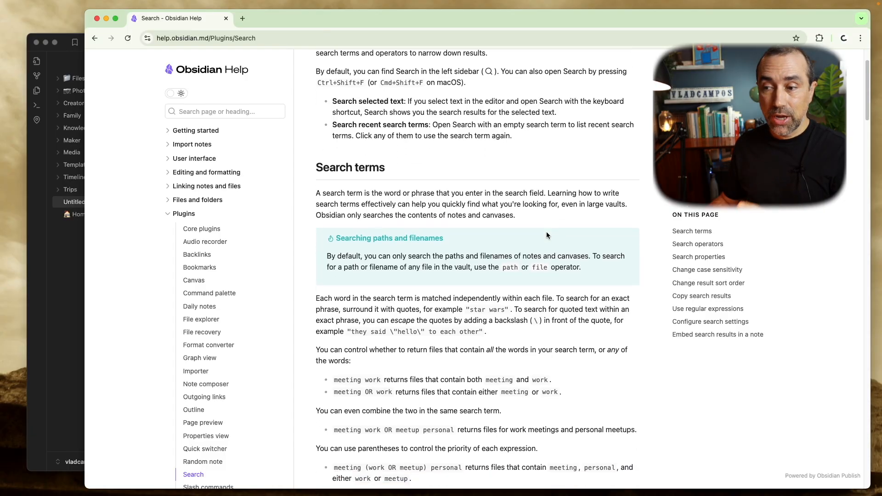
scroll(547, 236, down, 10)
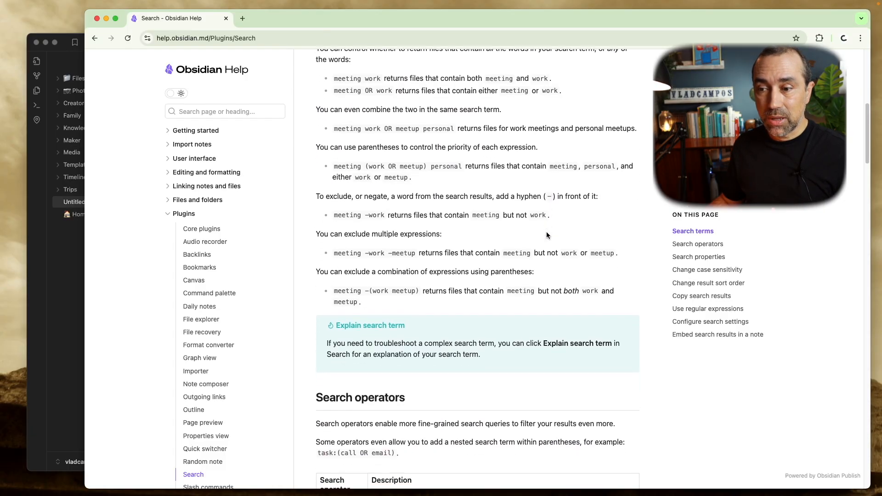
scroll(547, 235, down, 3)
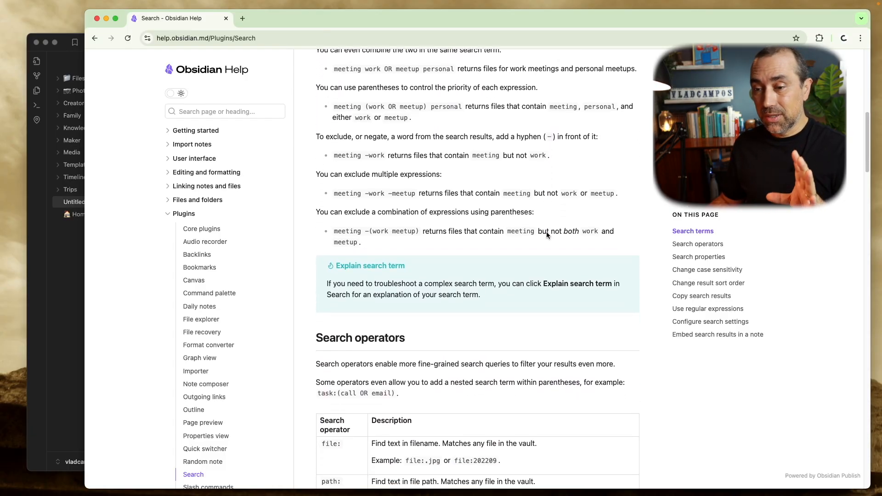
scroll(547, 233, down, 2)
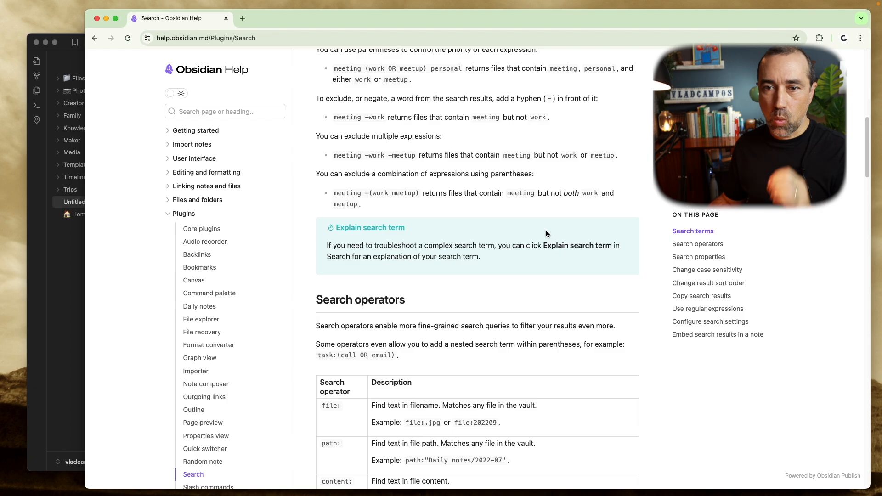
Step: Switch back to Obsidian and make its window full screen
click(74, 262)
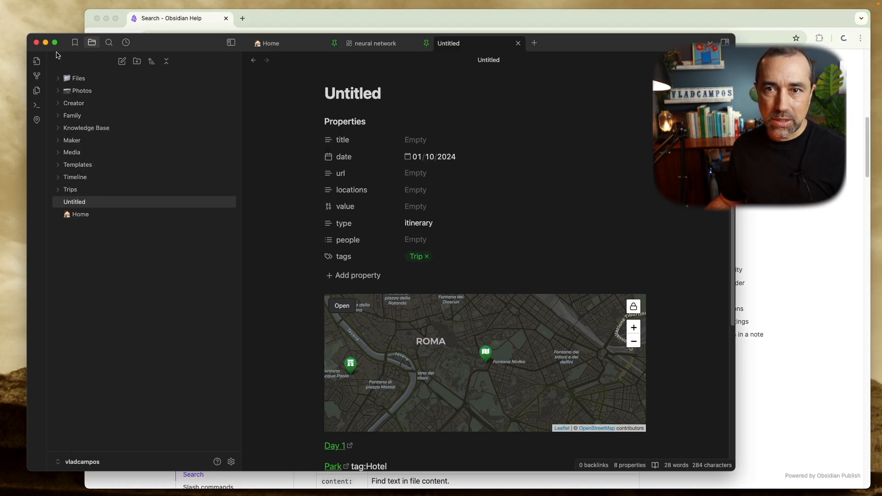
mouse_move(57, 44)
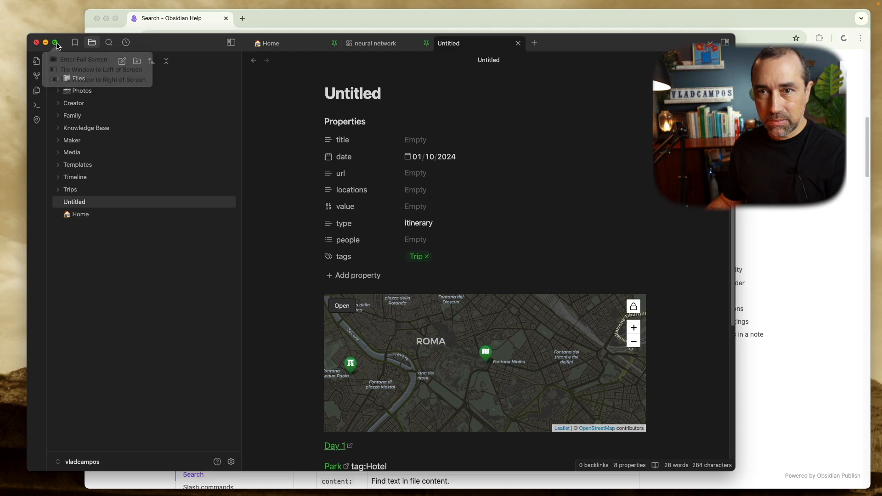
click(83, 59)
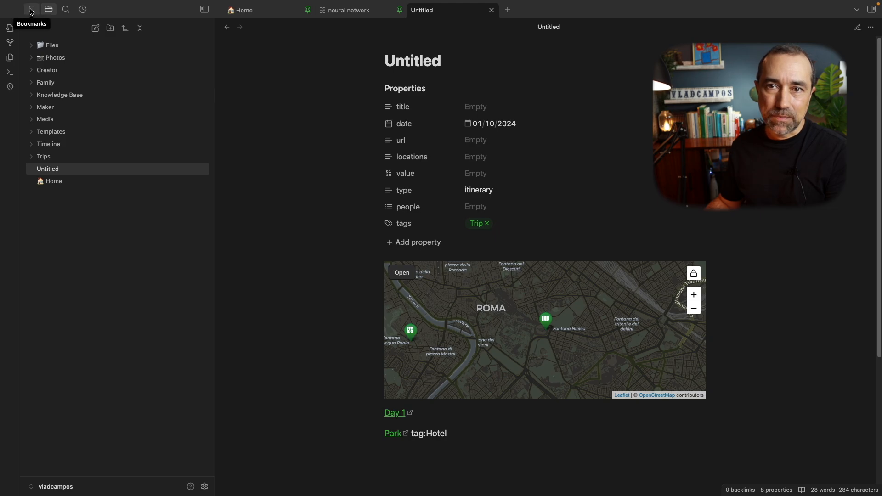
Step: Run the bookmarked Trips search for itinerary notes and rename the Untitled note as Italy
click(32, 10)
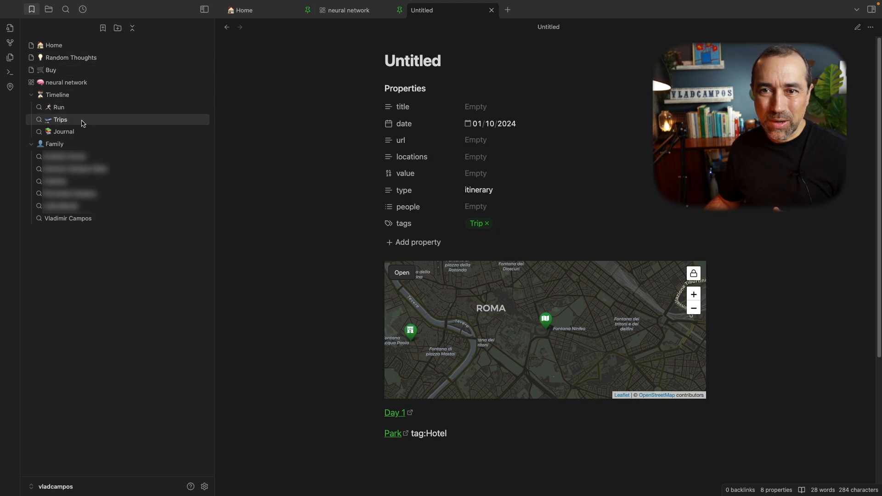
click(85, 123)
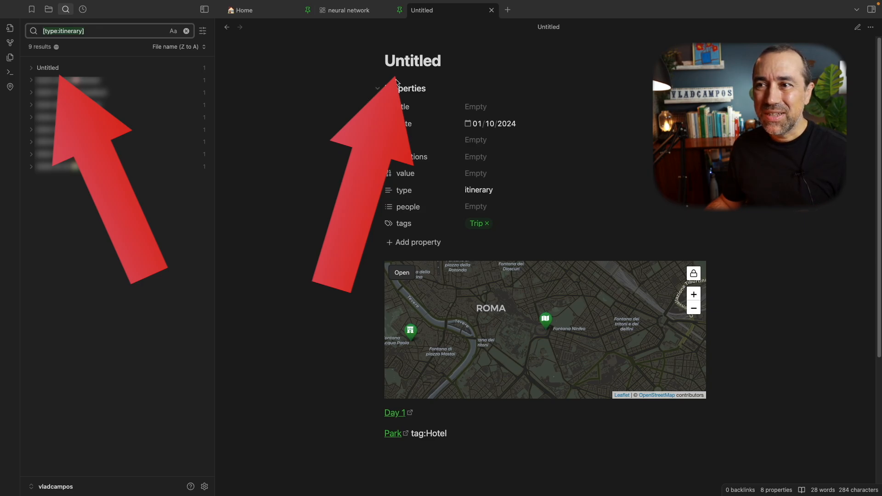
double_click(403, 63)
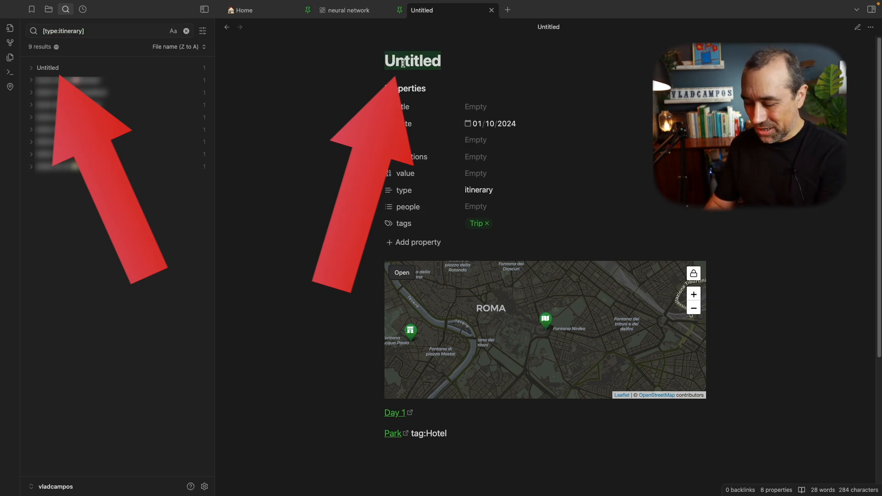
key(BackSpace)
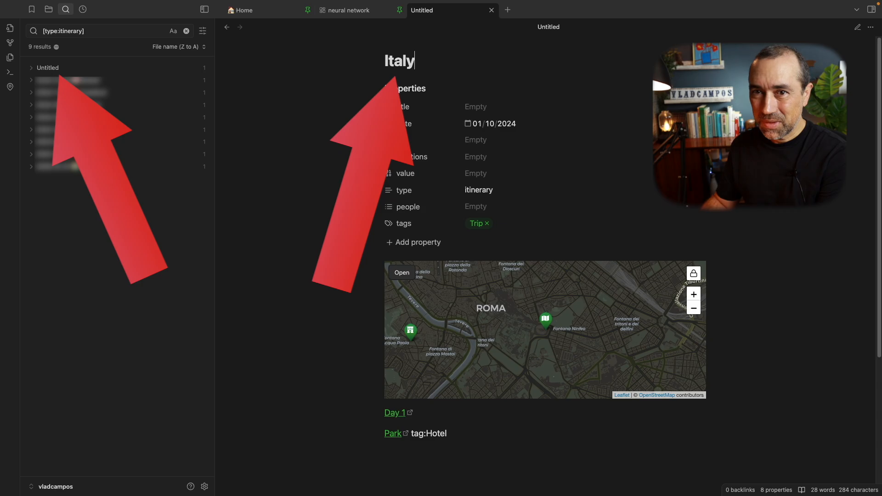
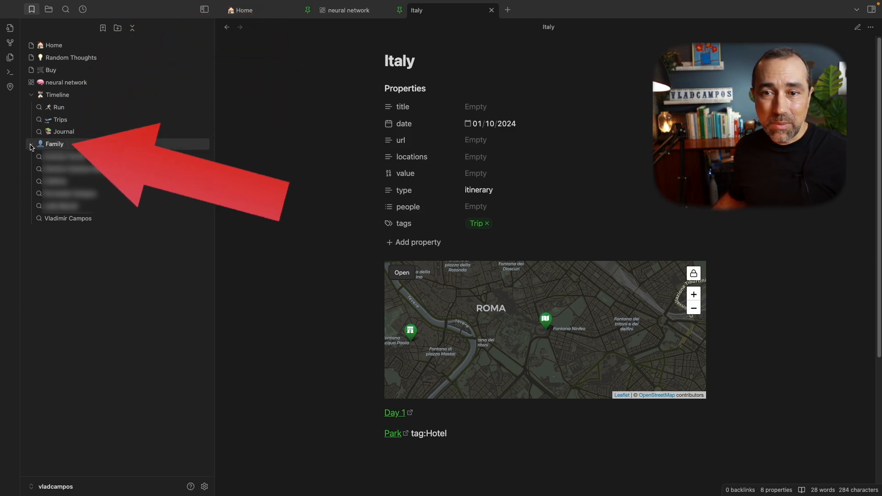
Step: Collapse the Family bookmark group and add a bookmark group named New Group
click(31, 145)
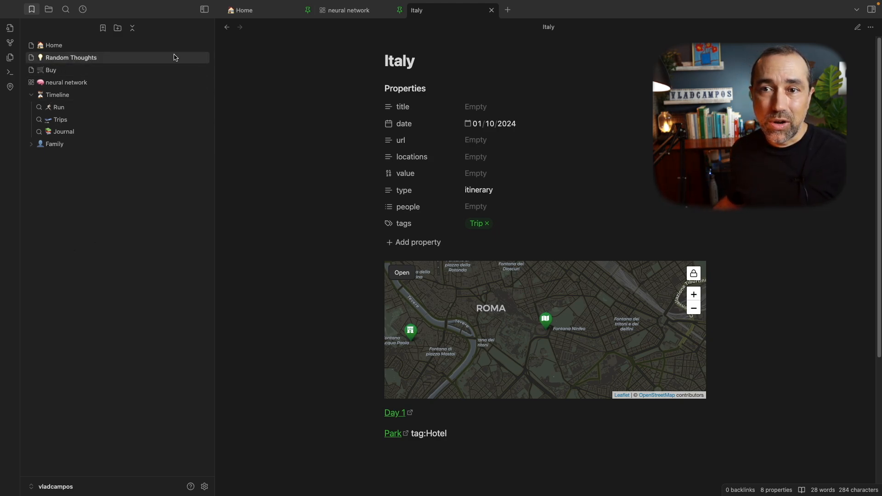
click(118, 29)
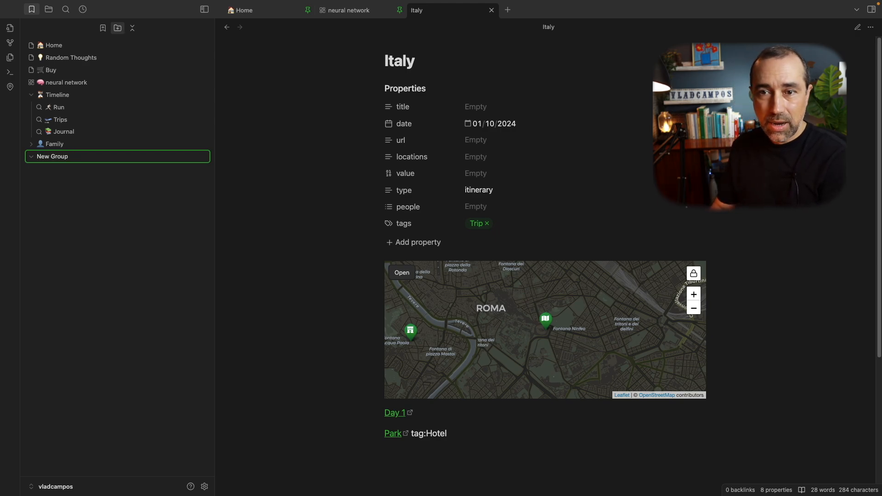
key(Return)
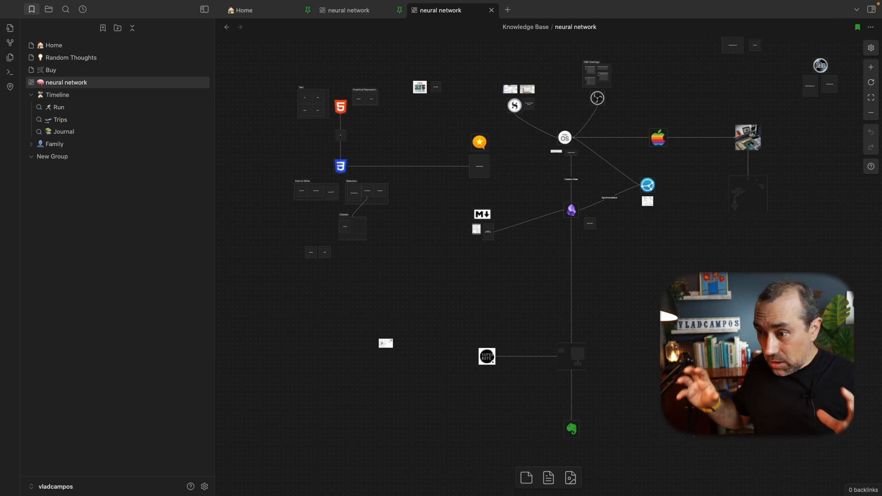
Step: Open the Apple IIe canvas embedded below the workbench photo in the neural network canvas
drag(736, 273, 664, 288)
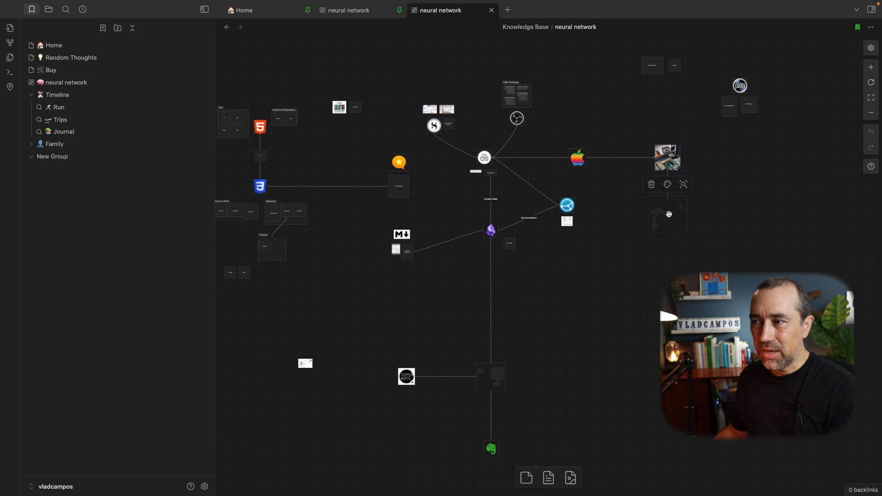
double_click(669, 215)
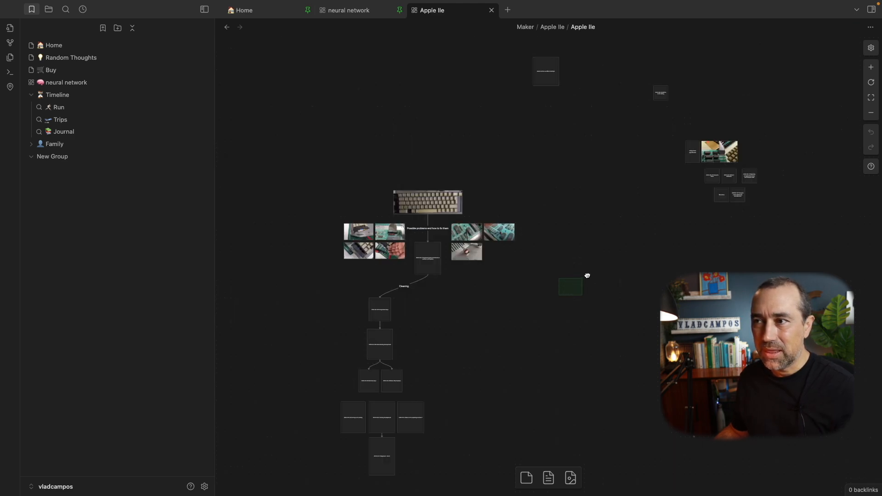
drag(563, 304, 661, 216)
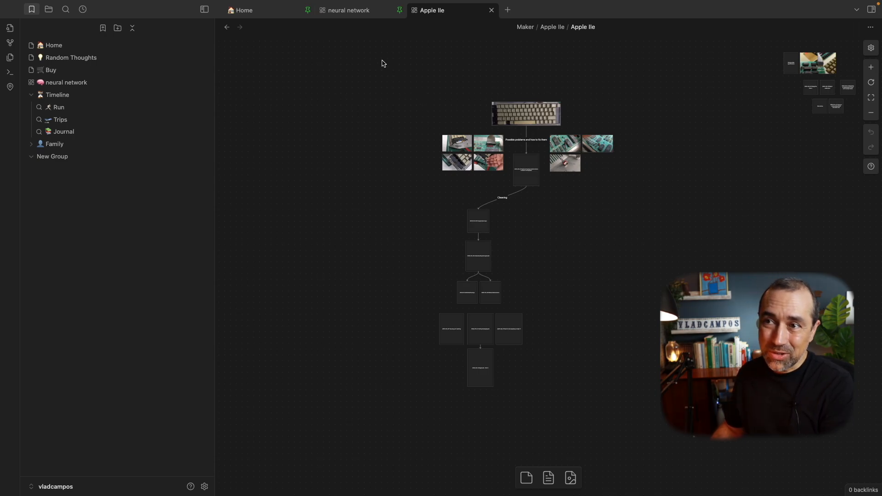
Step: Compare the pinned neural network canvas with the open Apple IIe canvas, ending on Apple IIe
click(353, 12)
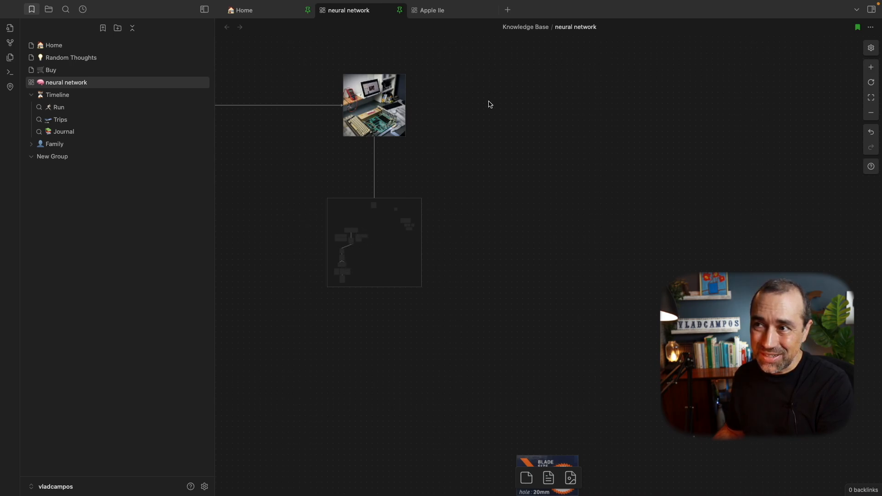
click(475, 13)
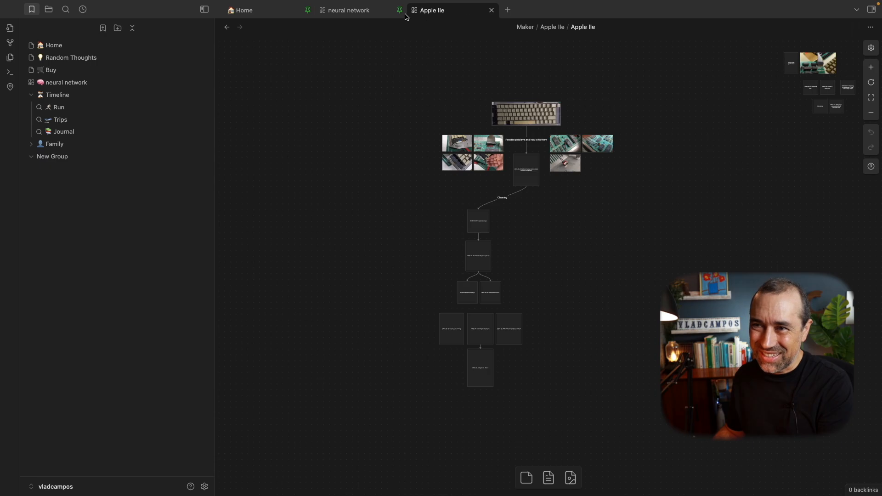
click(386, 13)
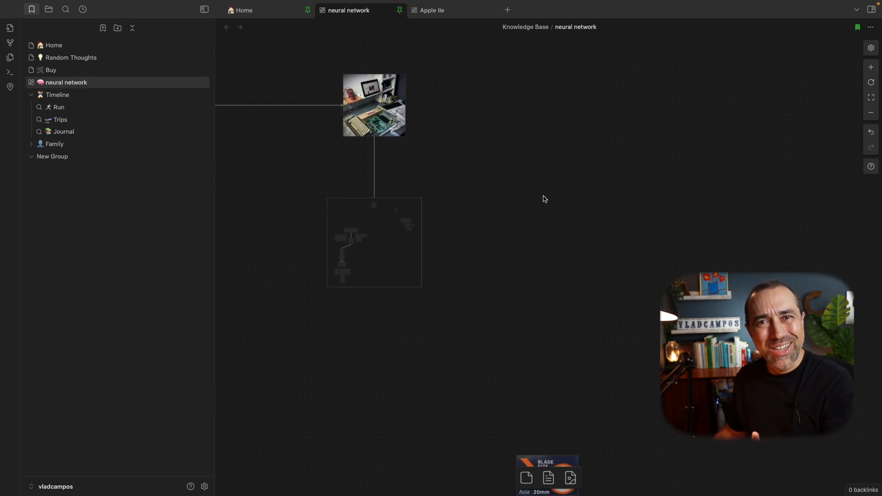
click(457, 14)
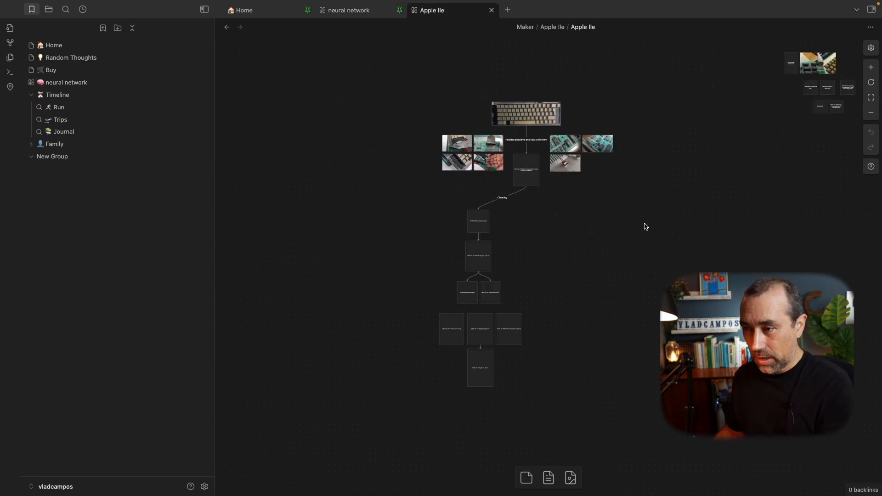
Step: Examine the keyboard photos and the linked problem, cleaning and broken-key notes on the Apple IIe canvas
scroll(645, 226, up, 5)
drag(631, 105, 692, 240)
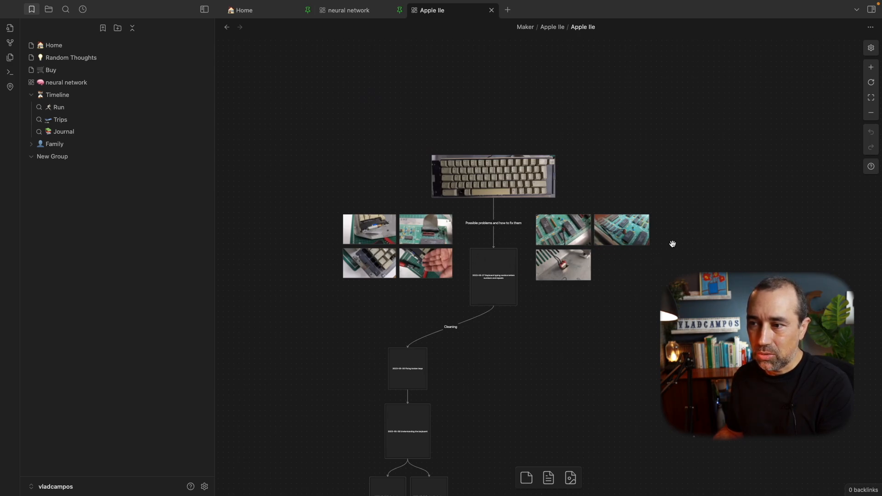
scroll(672, 244, up, 5)
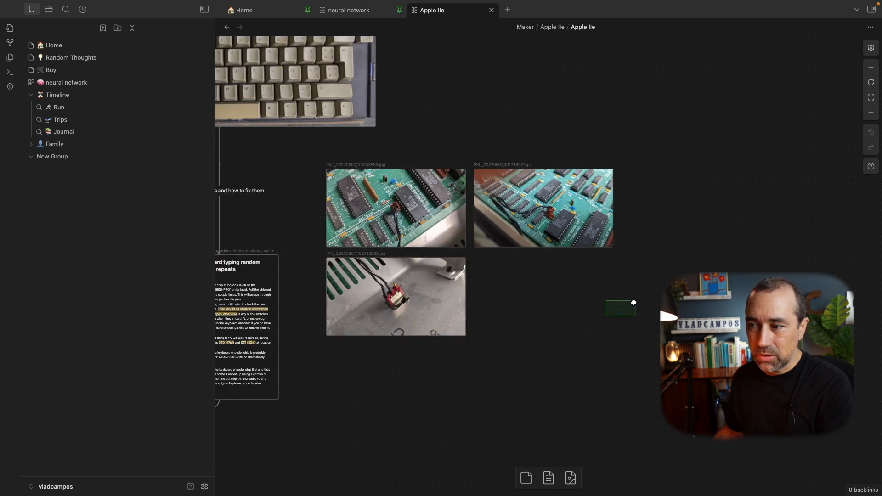
drag(611, 331, 784, 227)
drag(536, 343, 697, 239)
drag(611, 315, 653, 215)
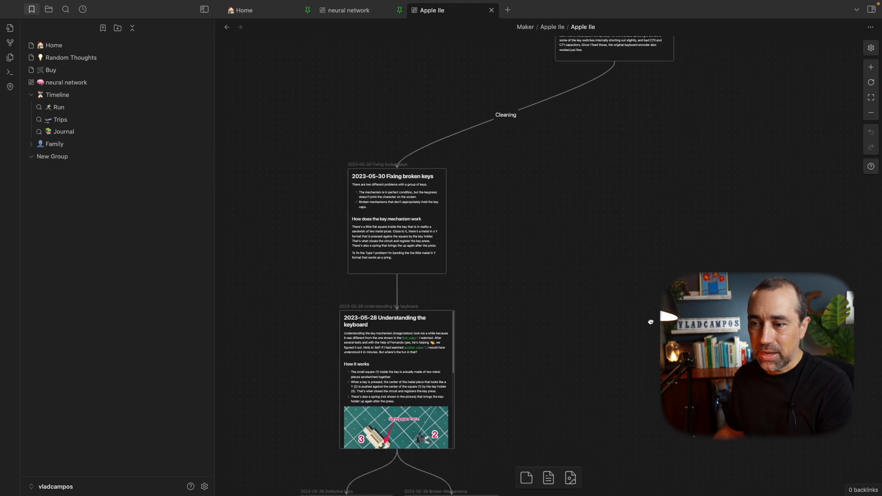
drag(652, 328, 648, 169)
drag(645, 308, 721, 81)
Step: Examine the floppy disk and Disk II notes on the Apple IIe canvas, and look over the canvas as a whole
drag(743, 253, 503, 449)
drag(693, 118, 632, 327)
drag(682, 173, 634, 336)
scroll(661, 279, down, 5)
scroll(688, 240, up, 5)
drag(708, 212, 510, 331)
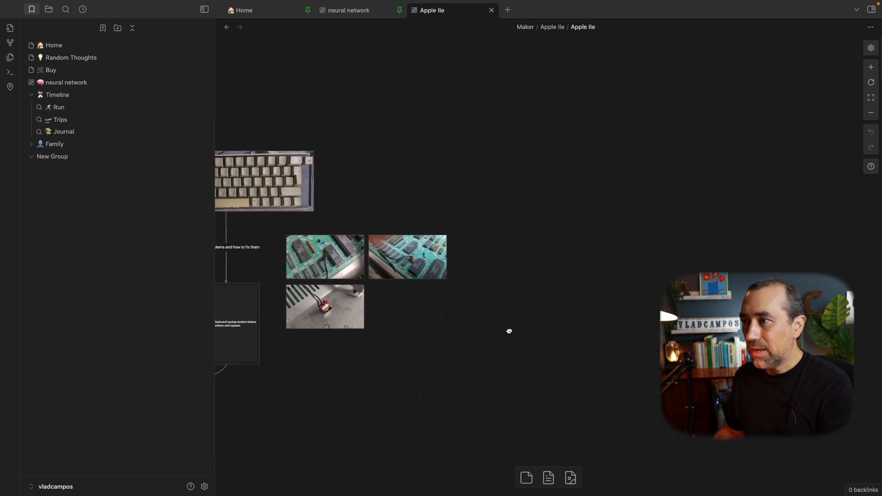
drag(650, 221, 529, 228)
drag(657, 186, 520, 217)
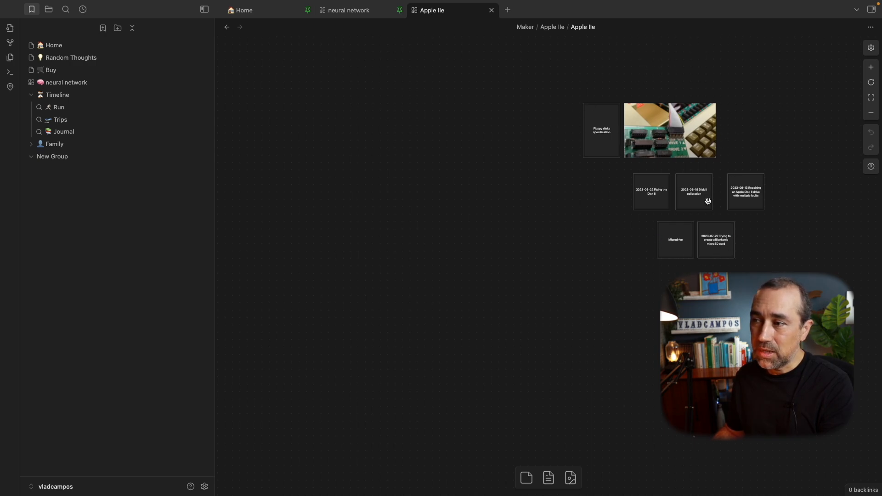
drag(490, 221, 608, 159)
scroll(648, 232, down, 5)
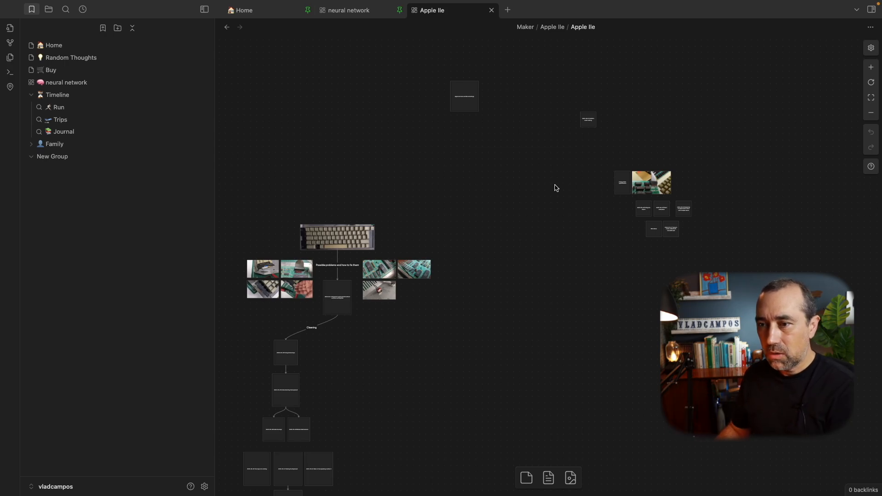
scroll(557, 243, down, 1)
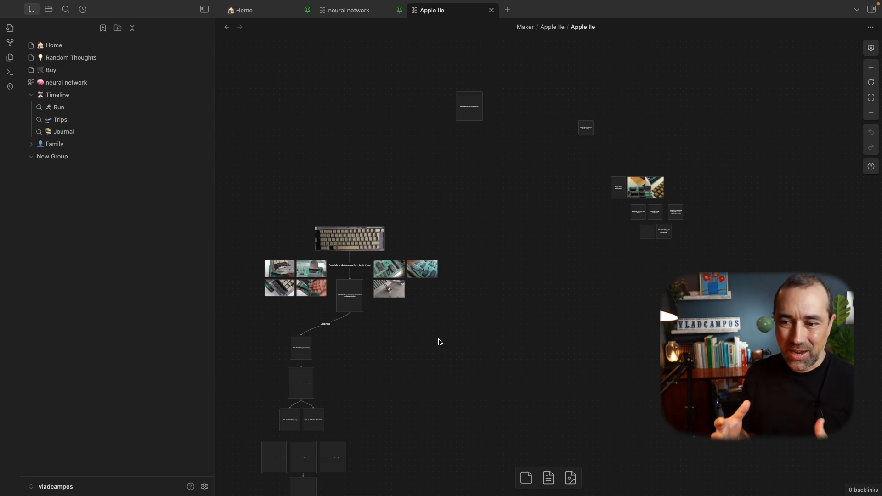
drag(451, 353, 539, 250)
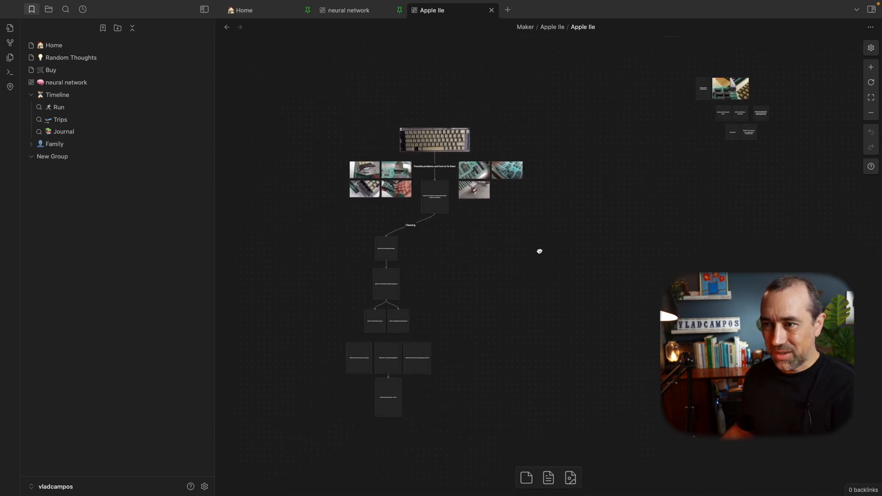